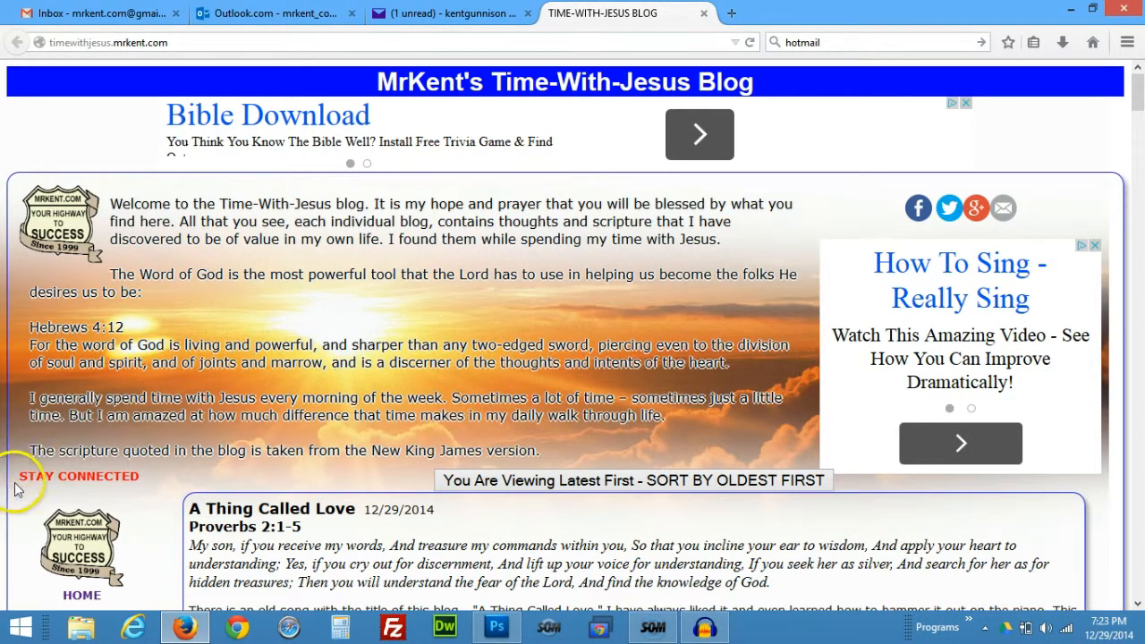
Look over and close the blog's email subscription form, then switch to the Gmail inbox tab.
left_click(78, 478)
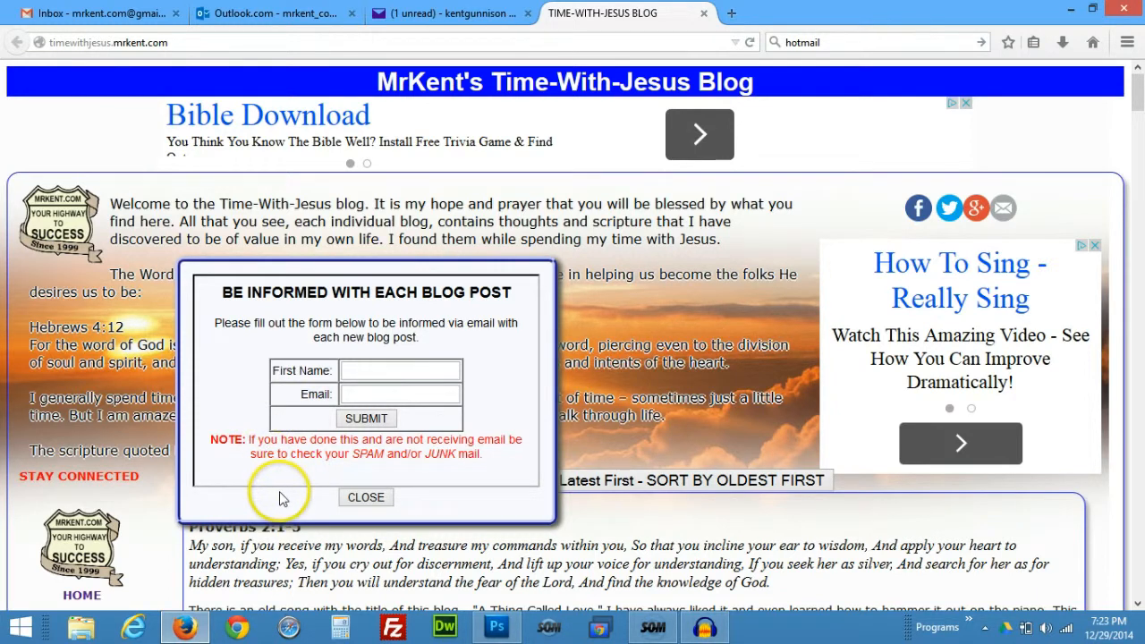
left_click(376, 499)
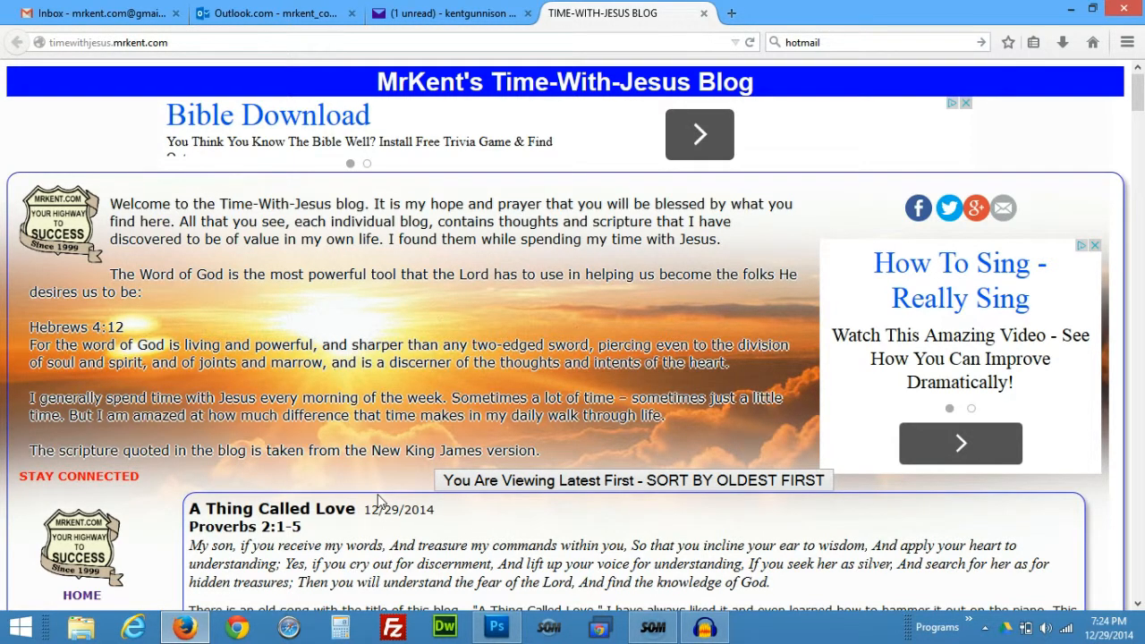
left_click(495, 125)
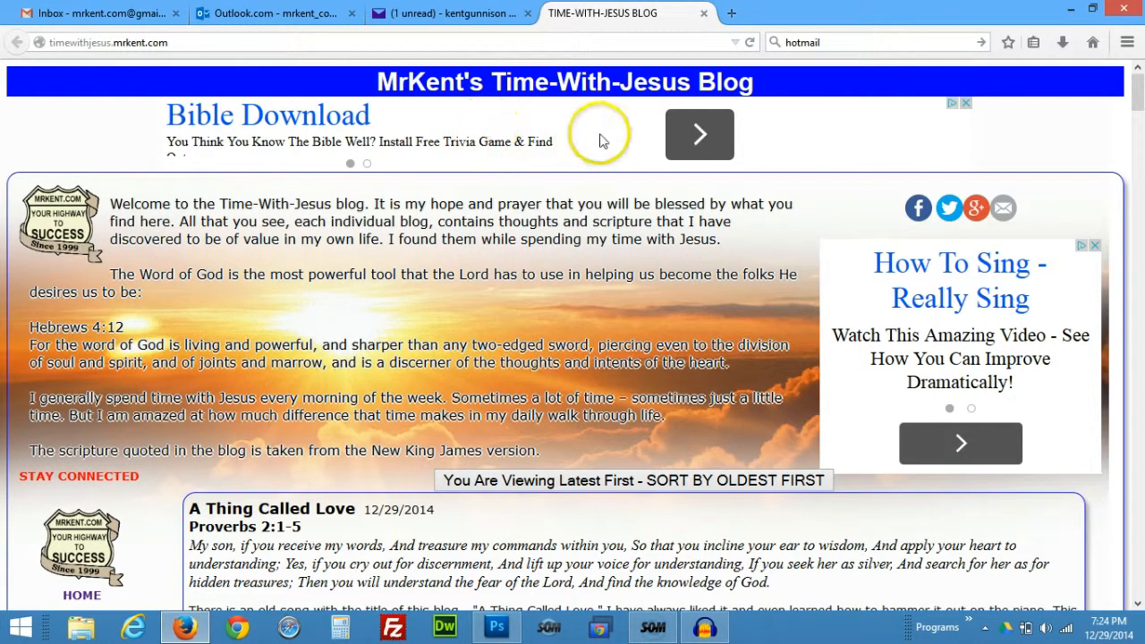
left_click(89, 15)
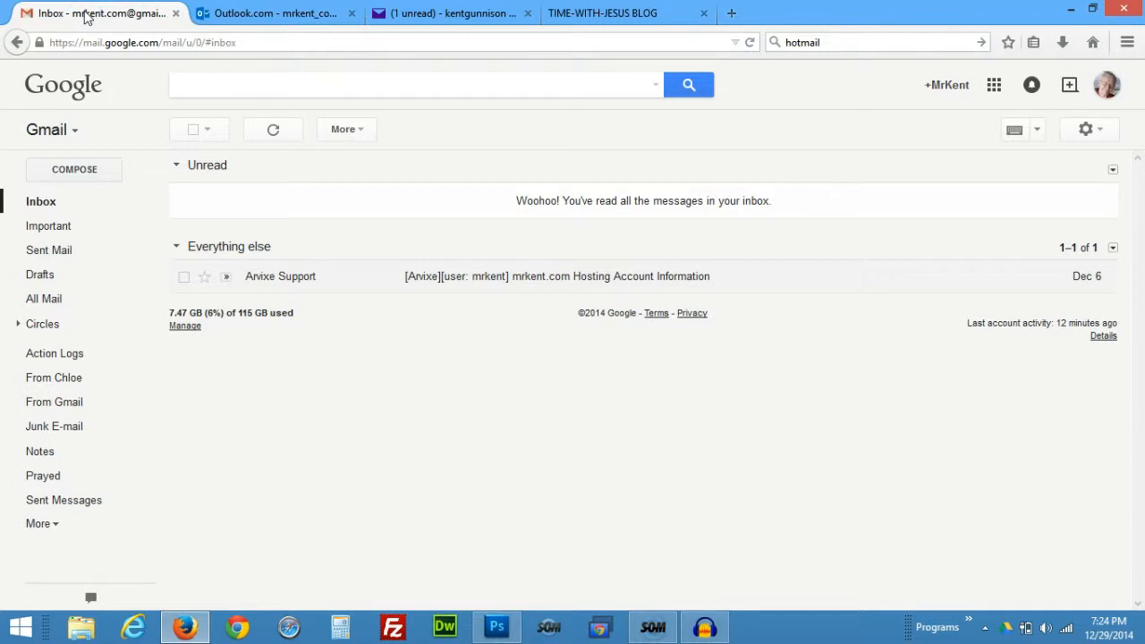
Check the empty Outlook.com inbox, then switch to the Yahoo Mail inbox with one unread message.
left_click(262, 17)
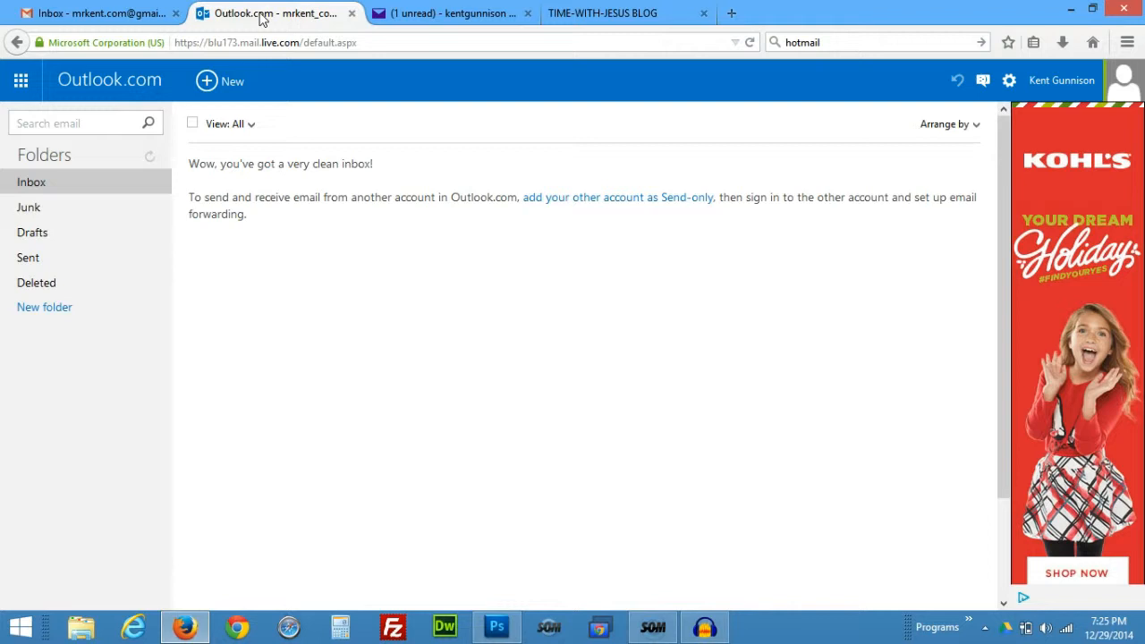
left_click(467, 14)
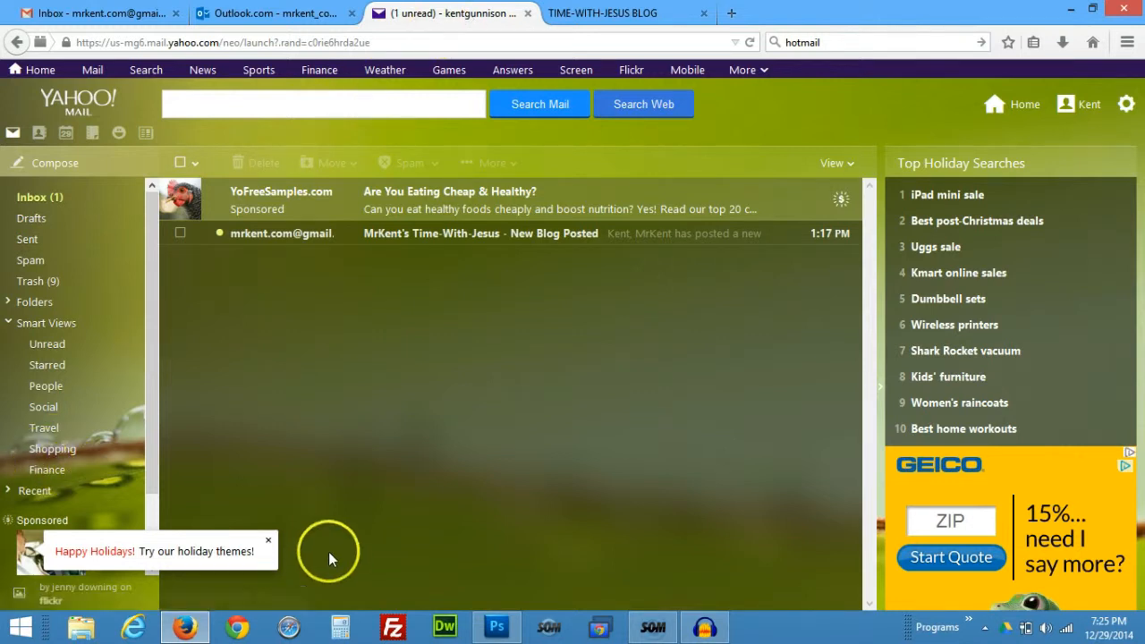
Dismiss the holiday themes popup, open the New Blog Posted email and show its images.
left_click(265, 542)
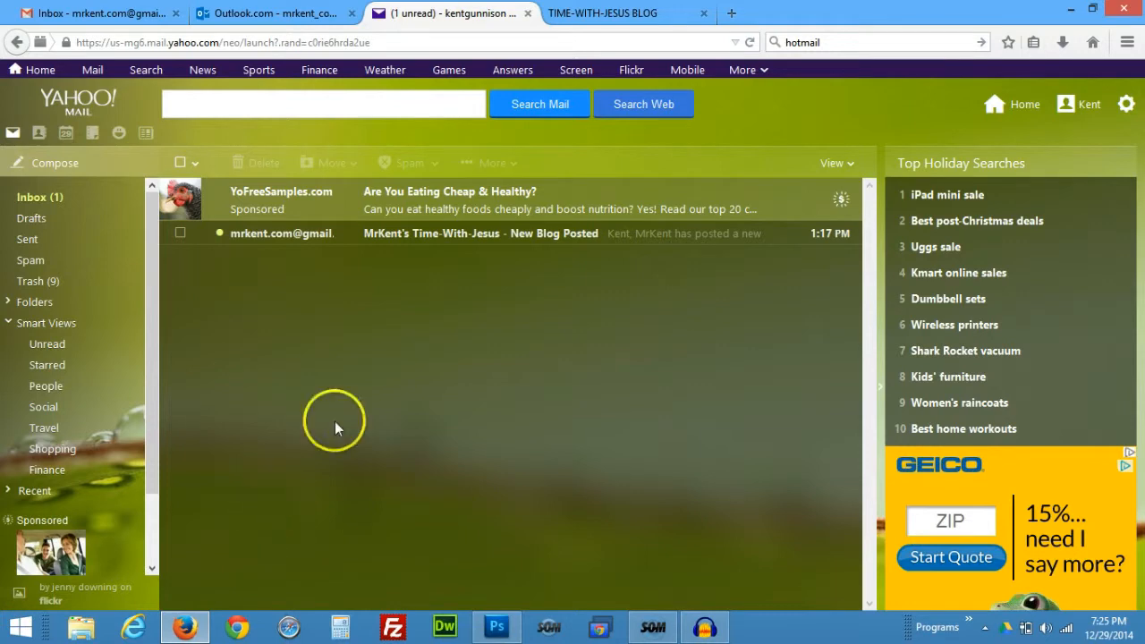
left_click(433, 240)
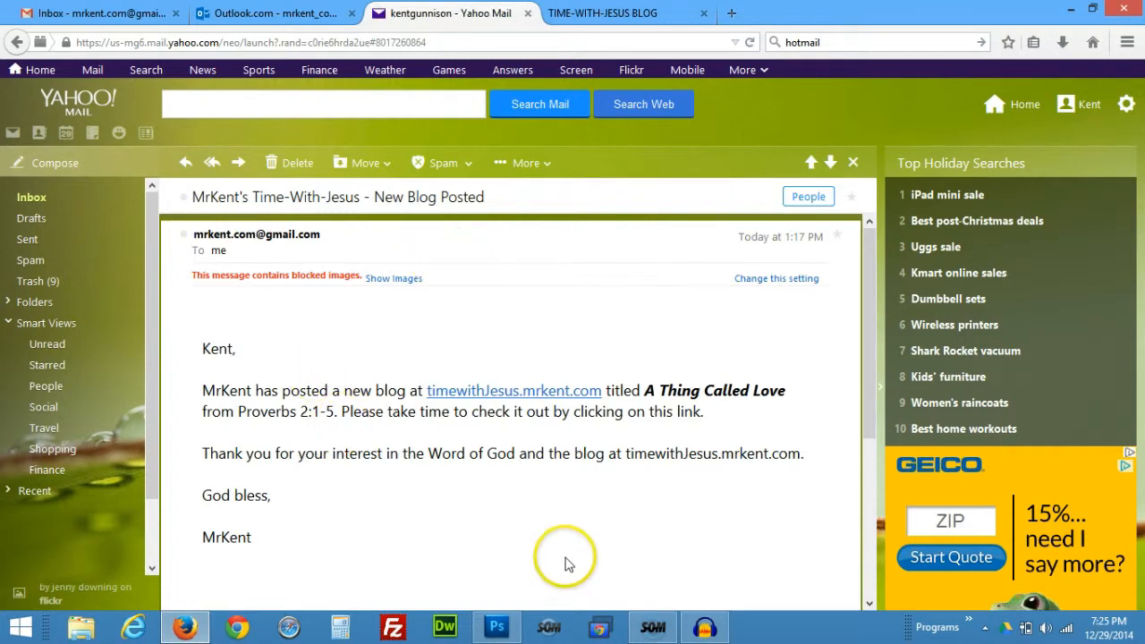
left_click(397, 282)
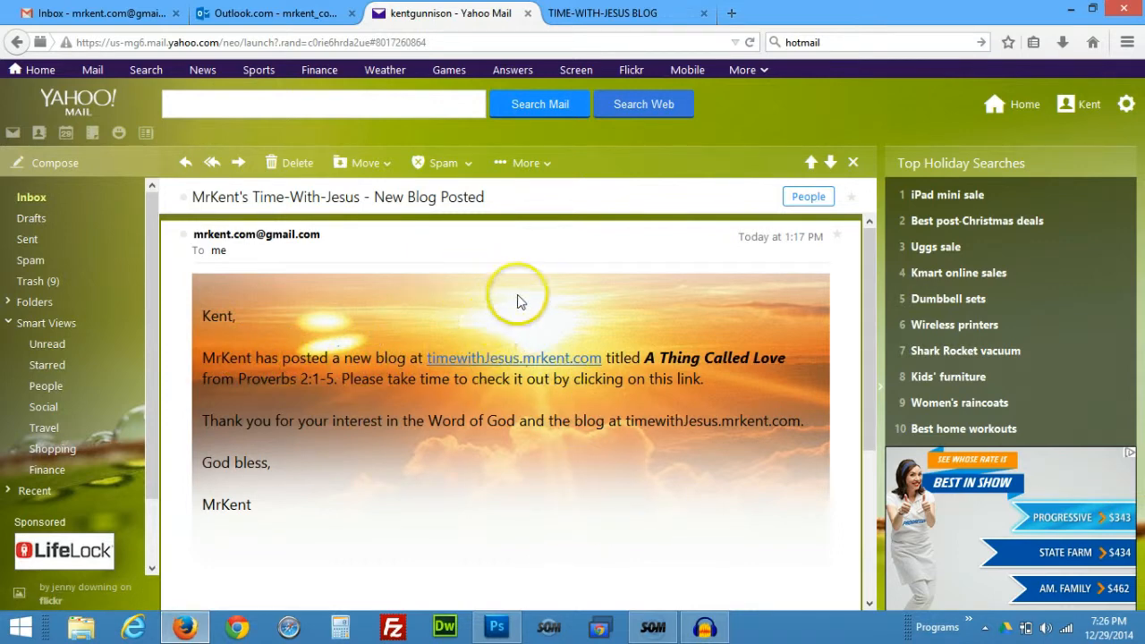
left_click(1128, 106)
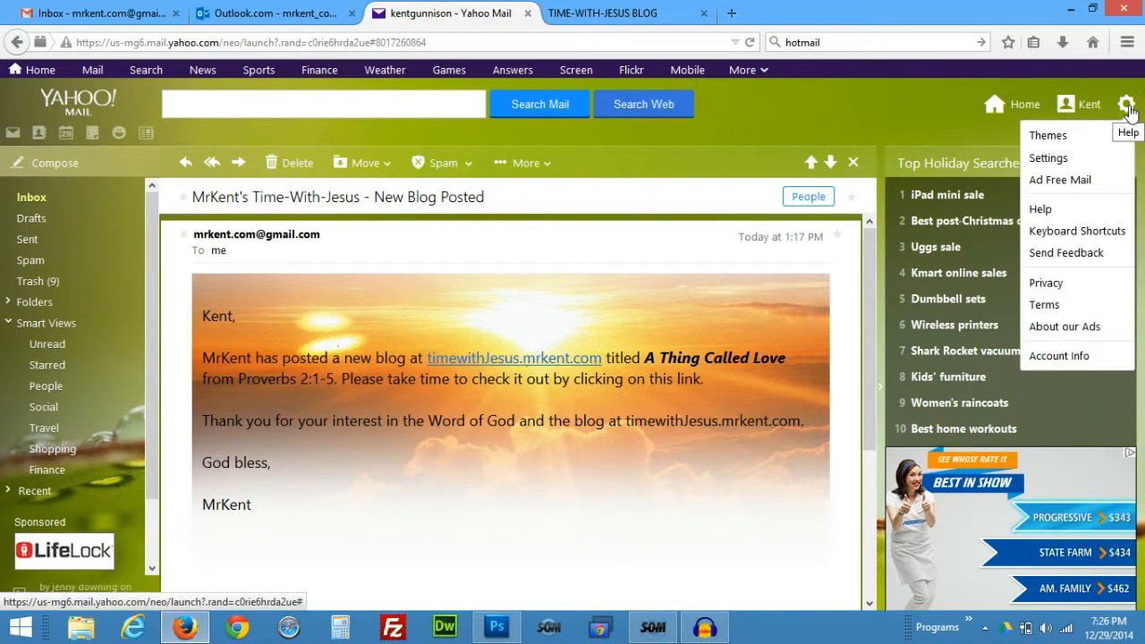
Edit the blog sender's filter under Settings > Filters, keep its folder as Inbox, save, and close Settings.
left_click(1049, 162)
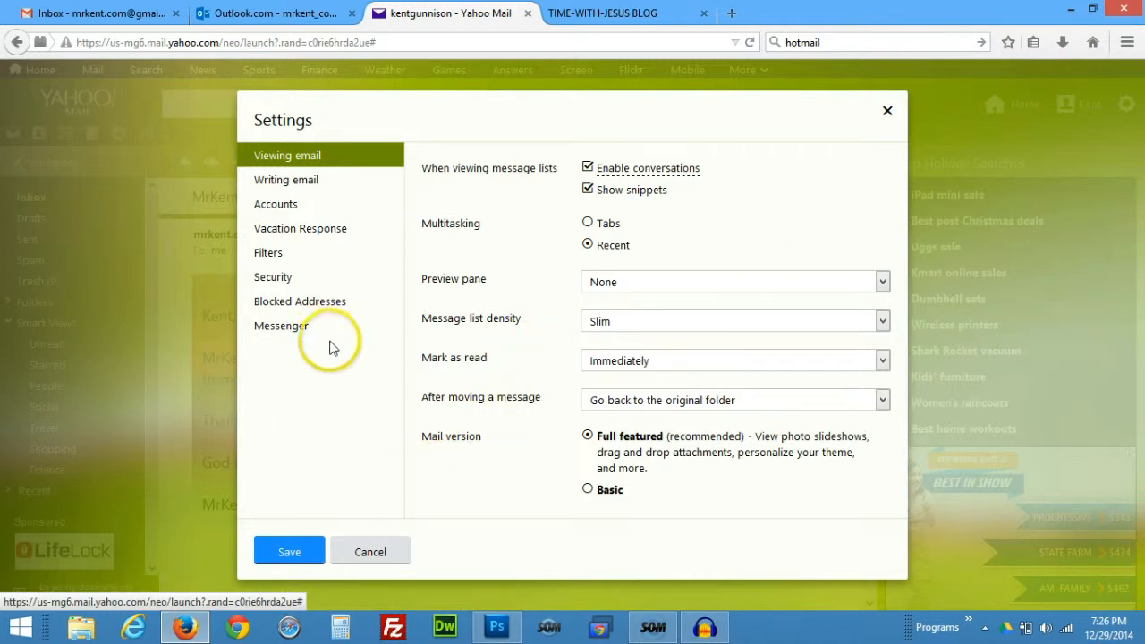
left_click(269, 256)
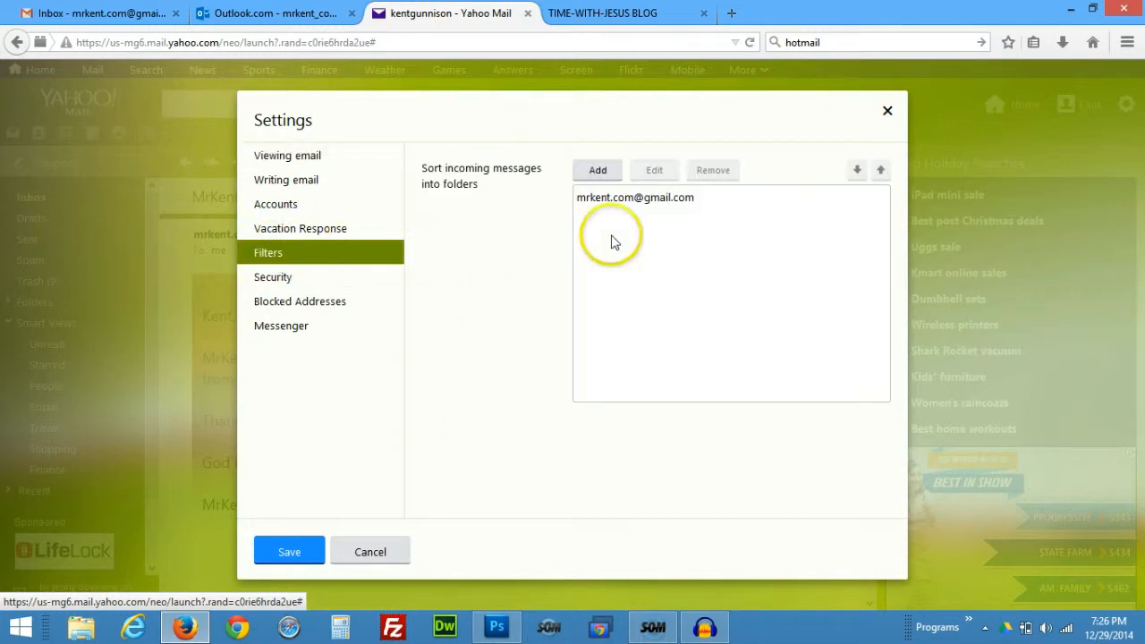
left_click(658, 199)
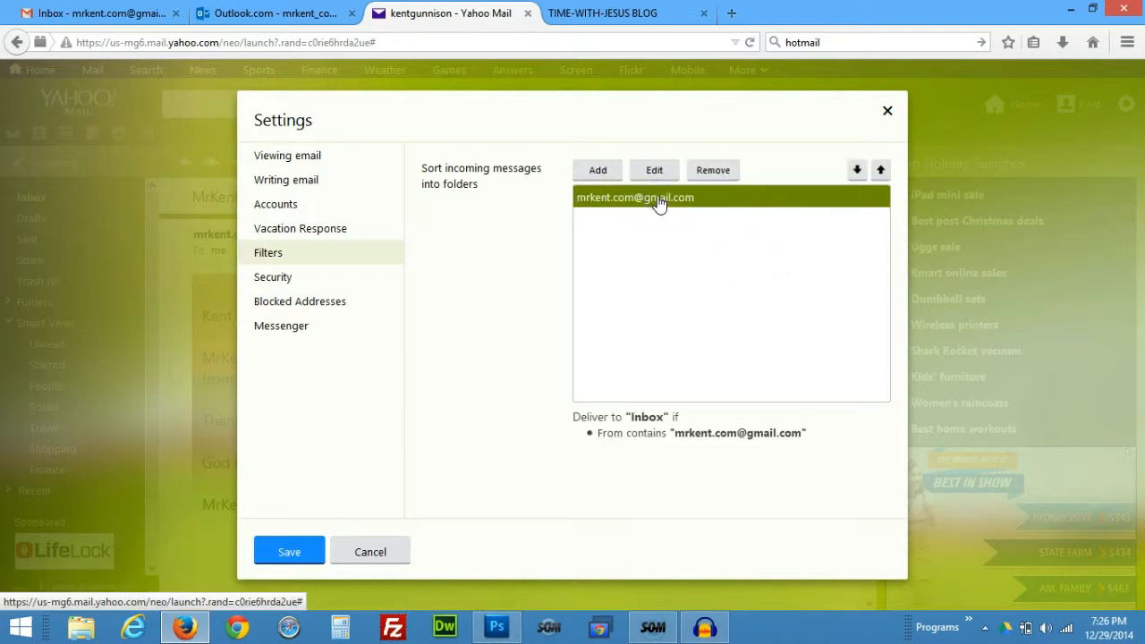
left_click(662, 178)
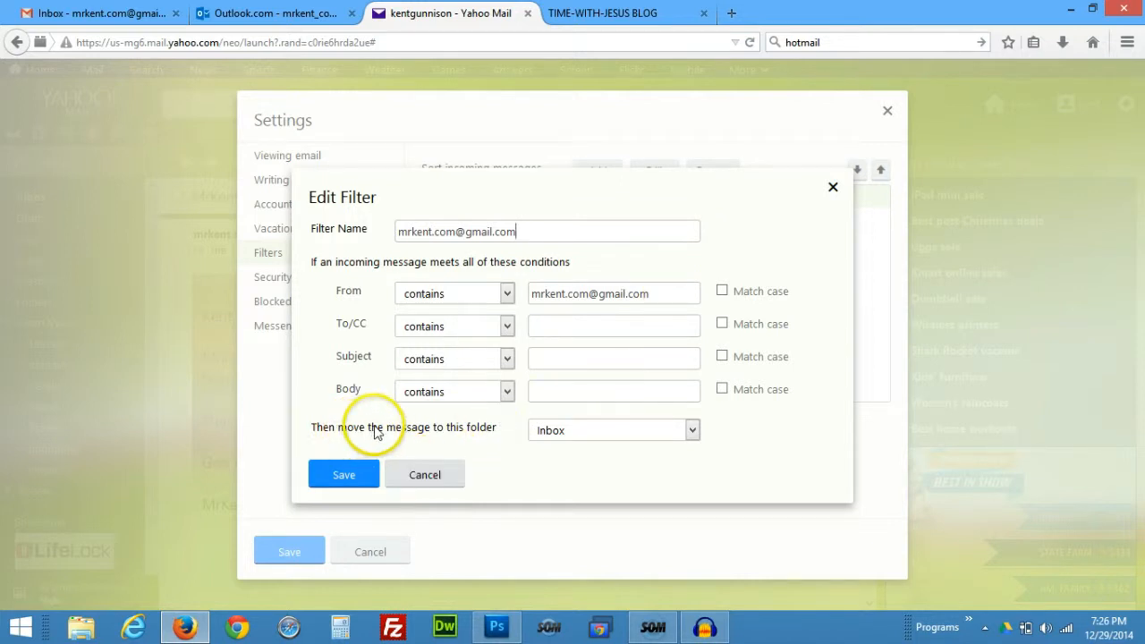
left_click(692, 433)
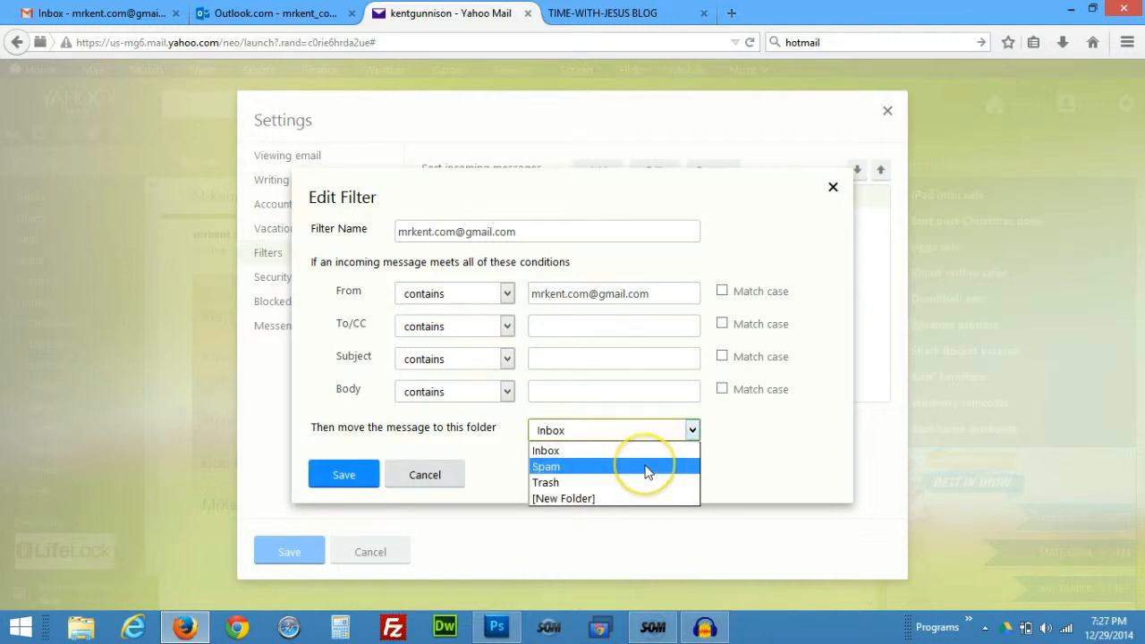
left_click(646, 499)
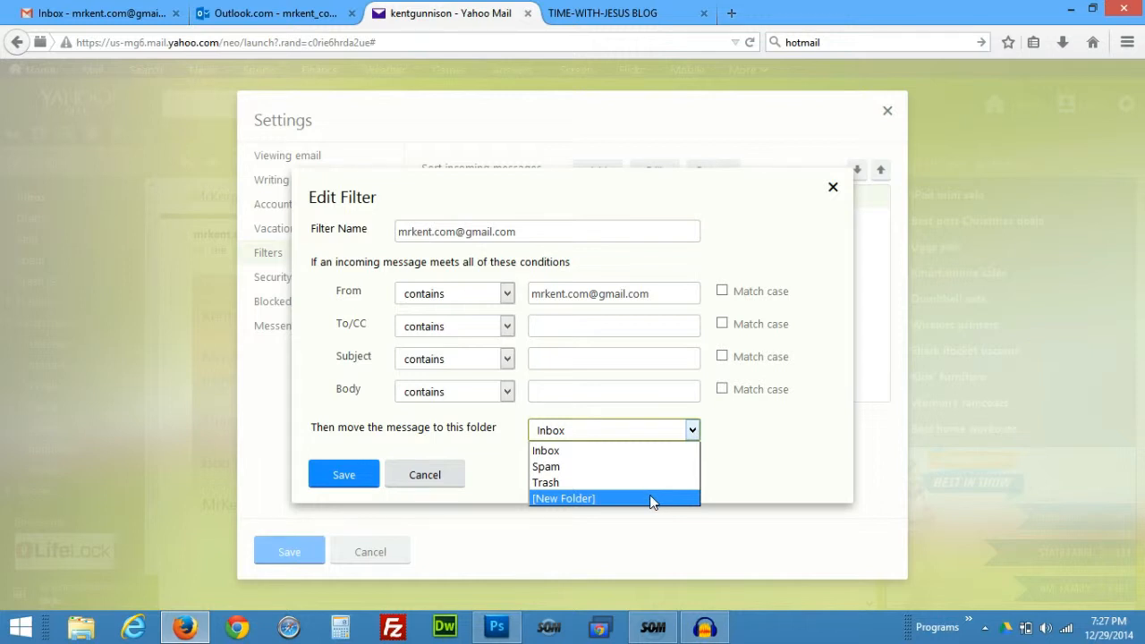
left_click(595, 433)
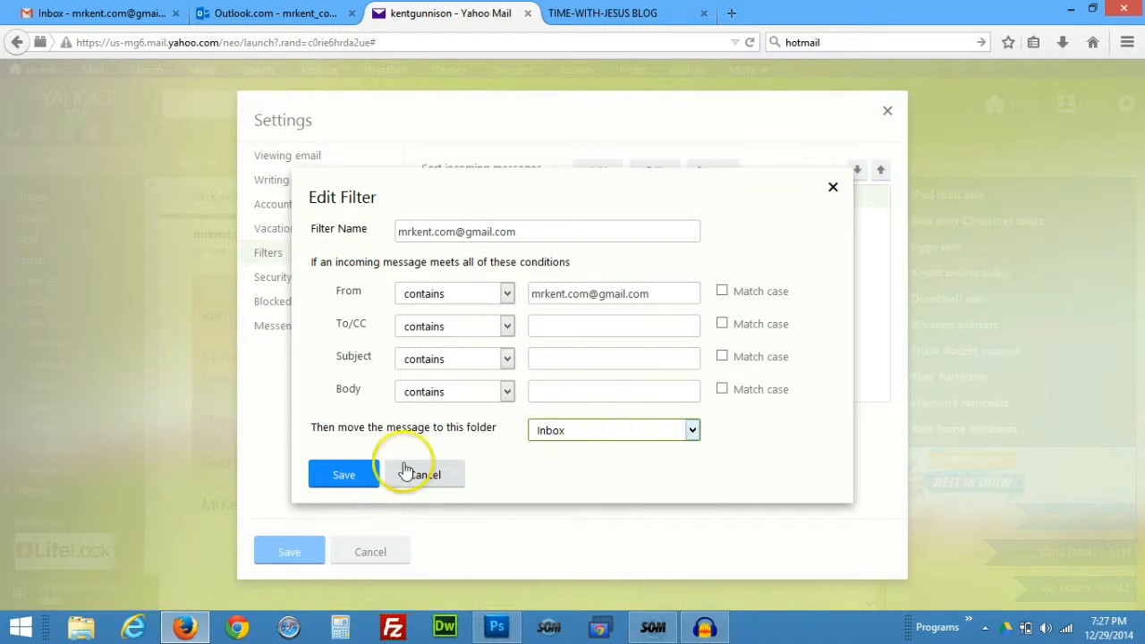
left_click(344, 477)
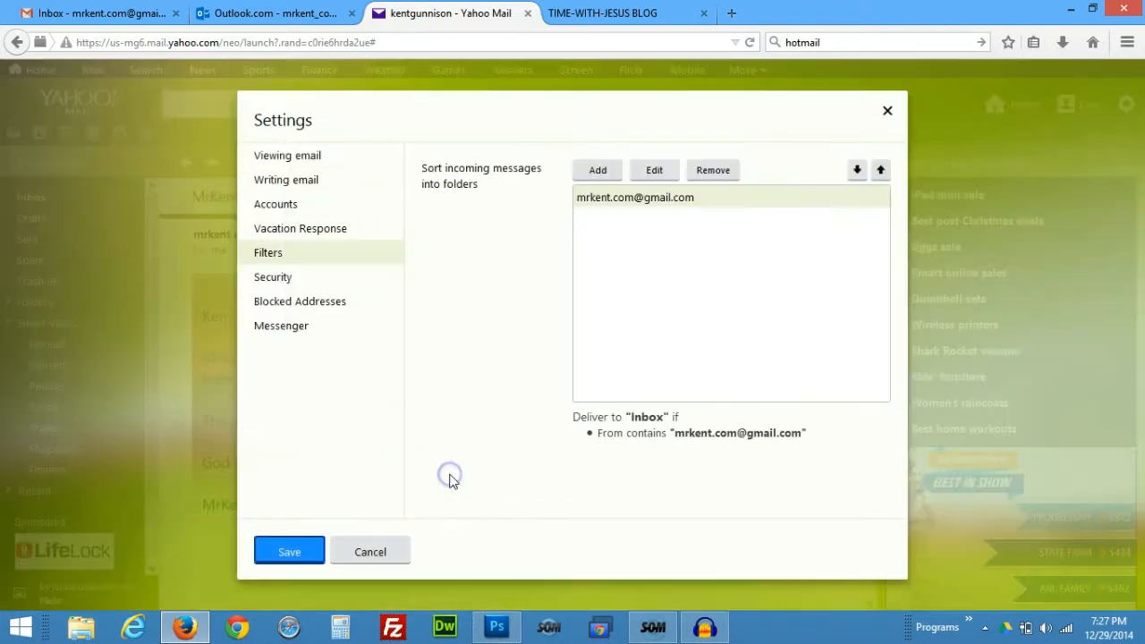
left_click(889, 113)
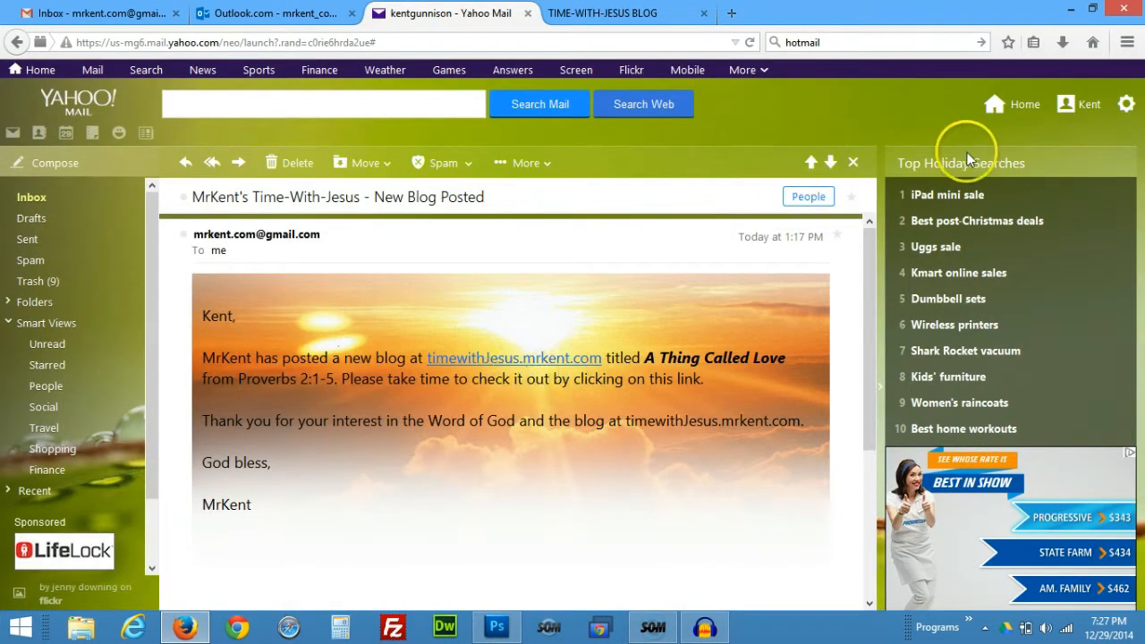
Reopen Yahoo Mail Settings to the Filters list.
left_click(1127, 106)
left_click(1128, 105)
left_click(1129, 105)
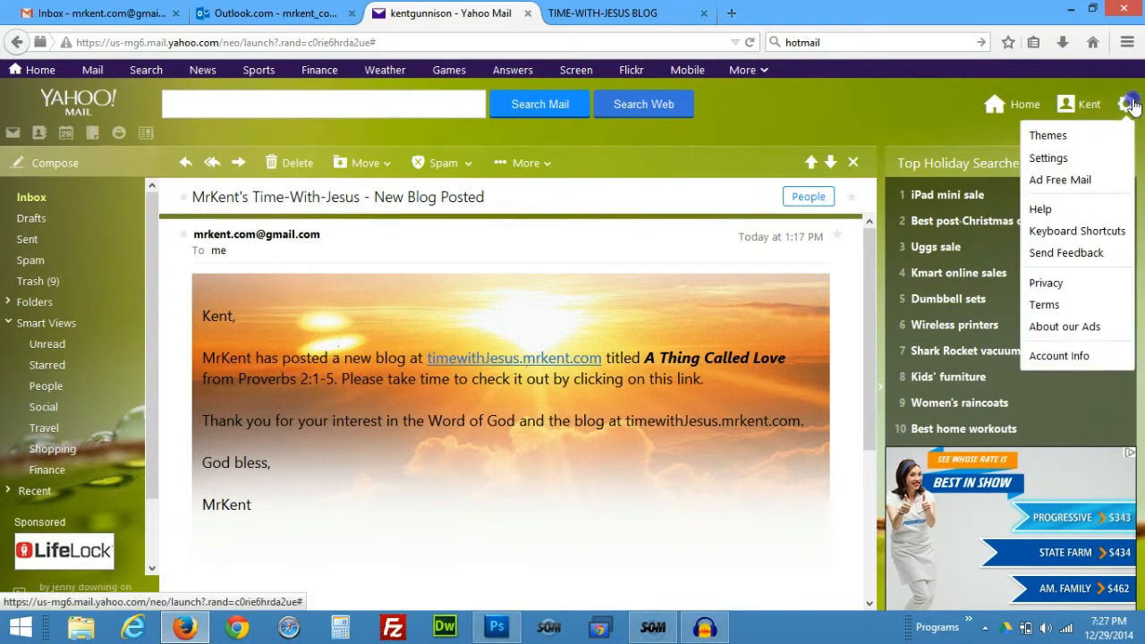
left_click(1131, 106)
left_click(1125, 105)
left_click(1125, 100)
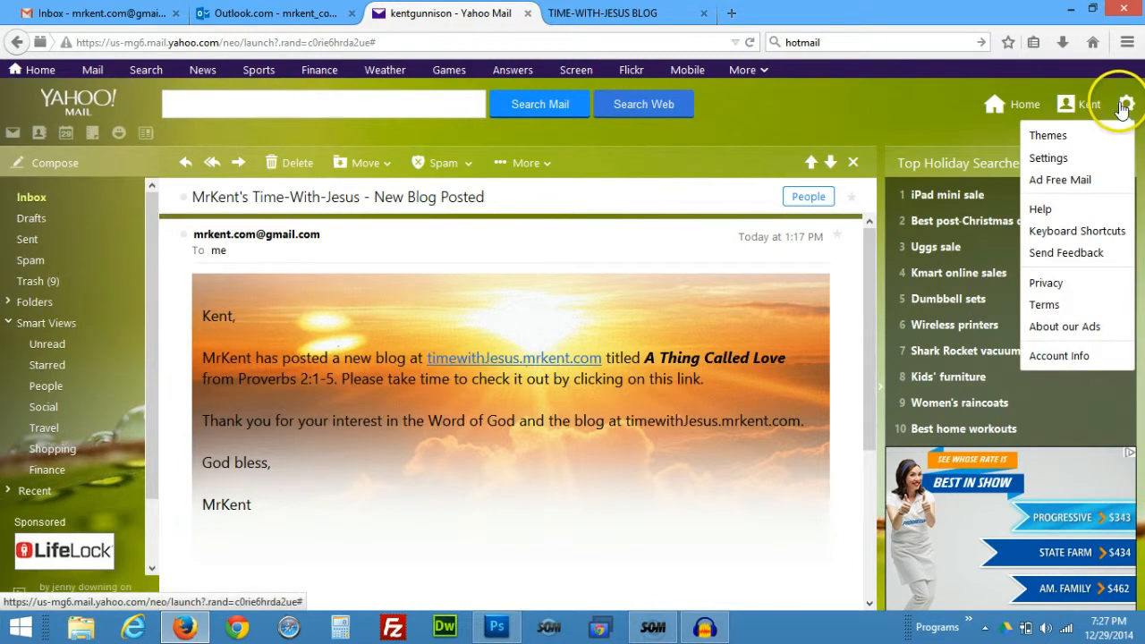
left_click(1053, 159)
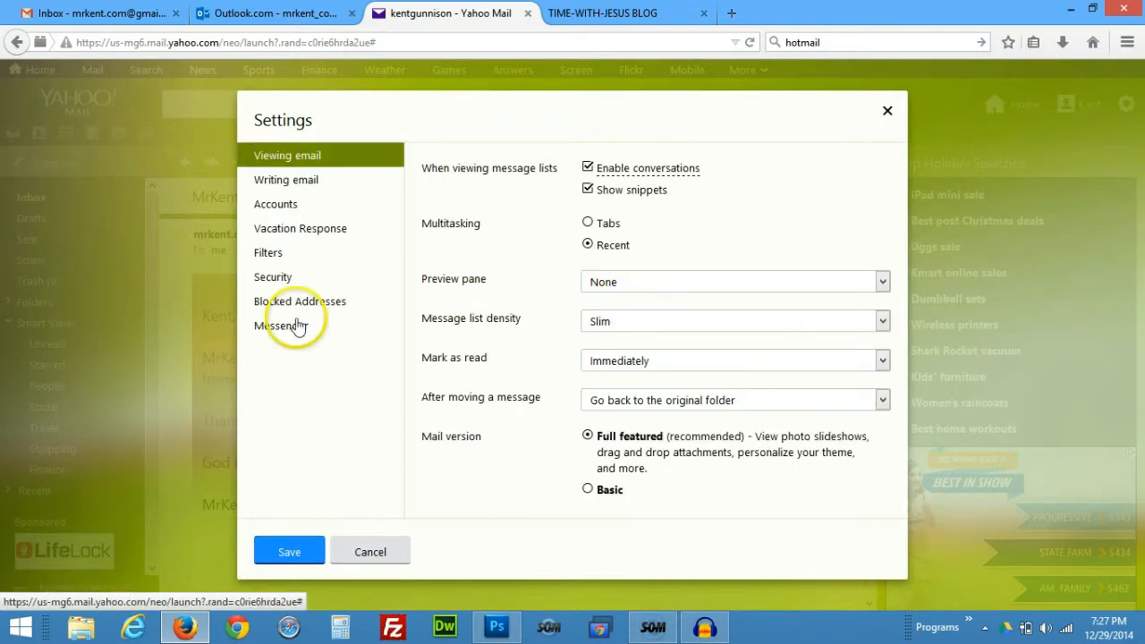
left_click(256, 255)
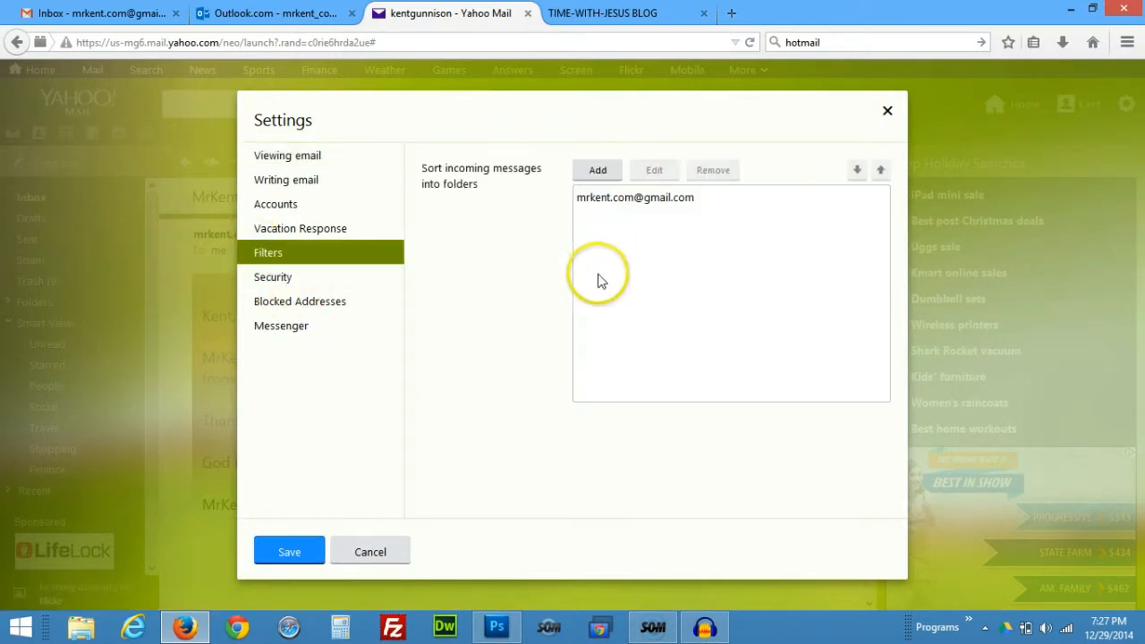
Look over the Add a new filter form and its folder choices, cancel it, and close Settings.
left_click(600, 171)
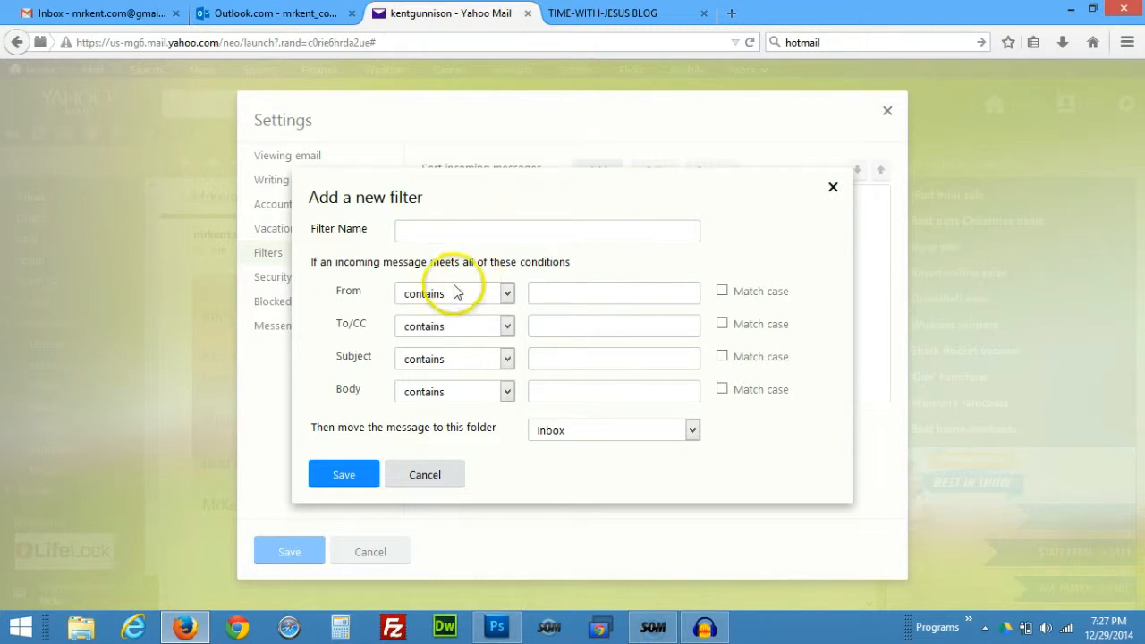
left_click(597, 294)
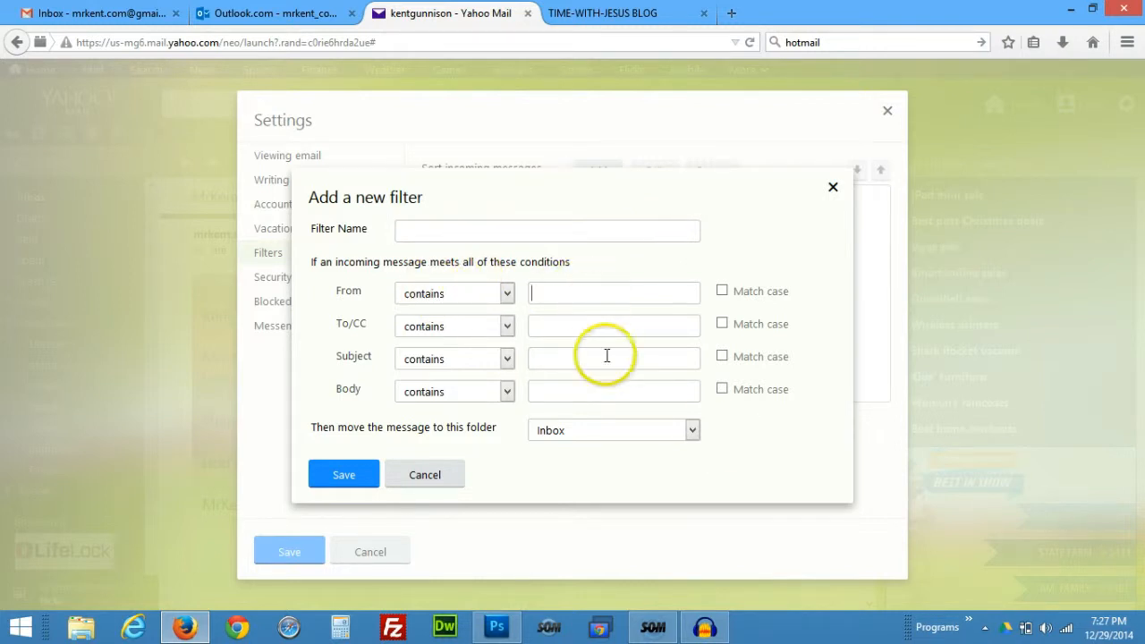
left_click(691, 433)
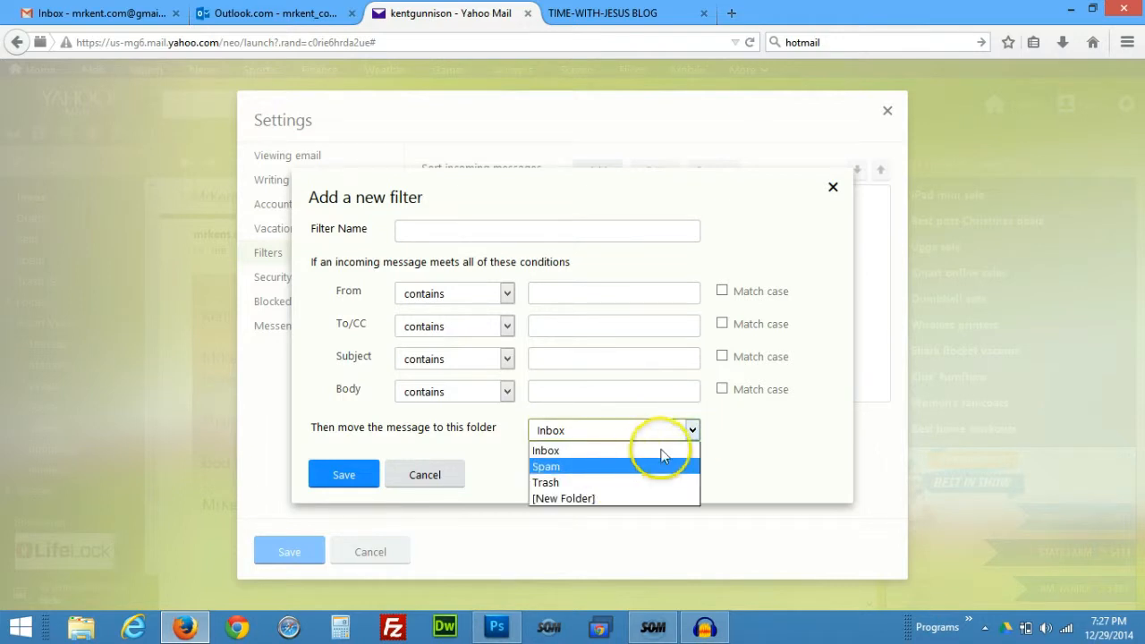
left_click(799, 427)
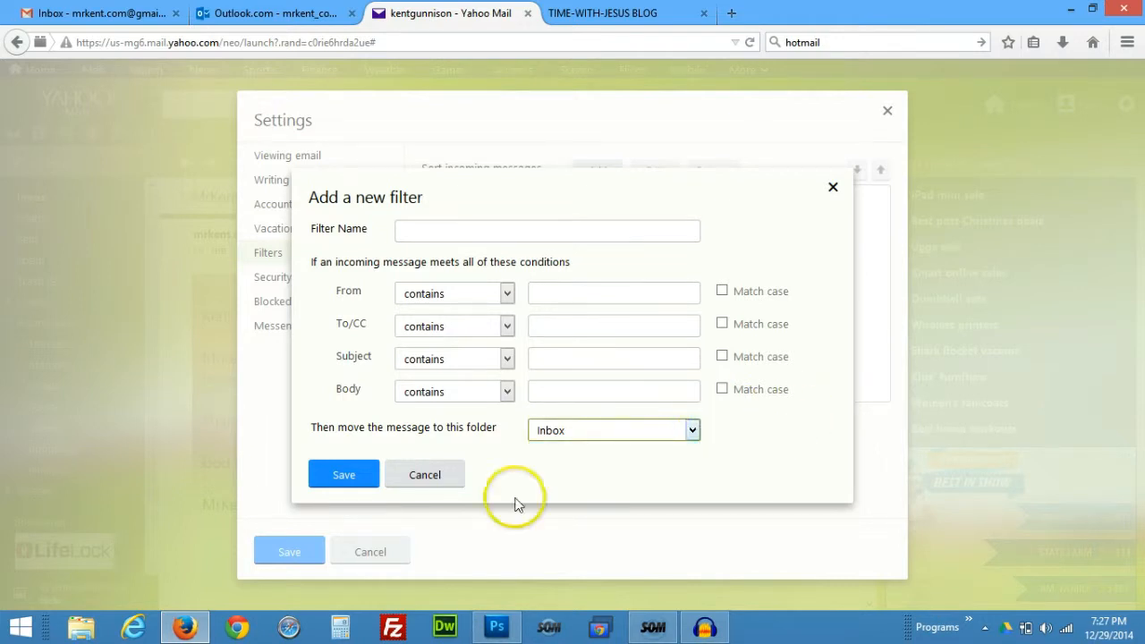
left_click(424, 474)
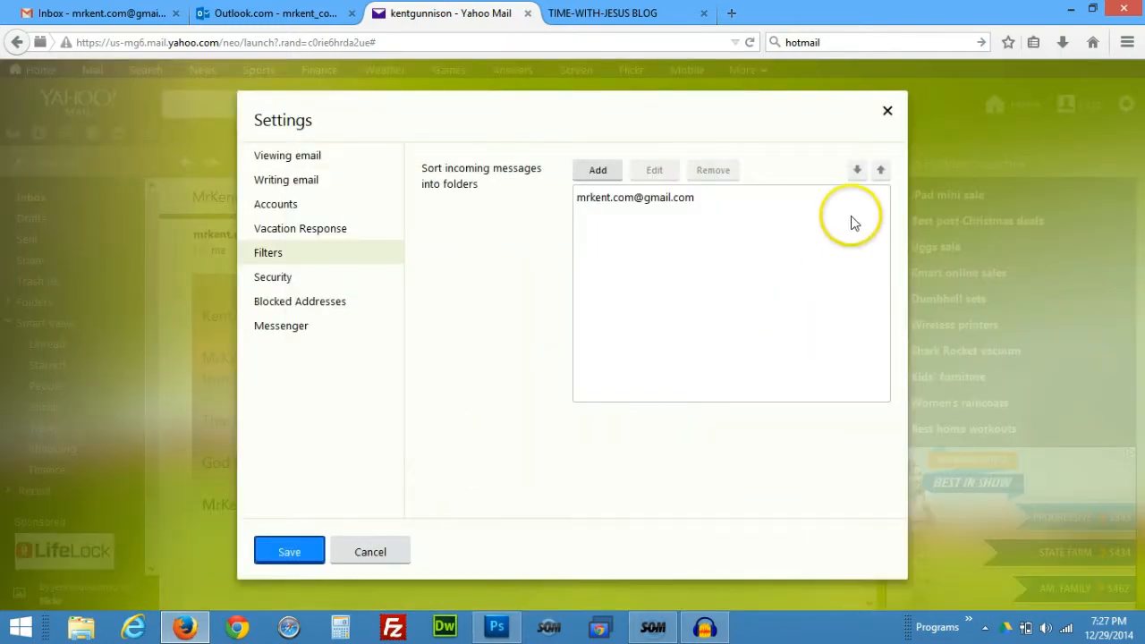
left_click(887, 110)
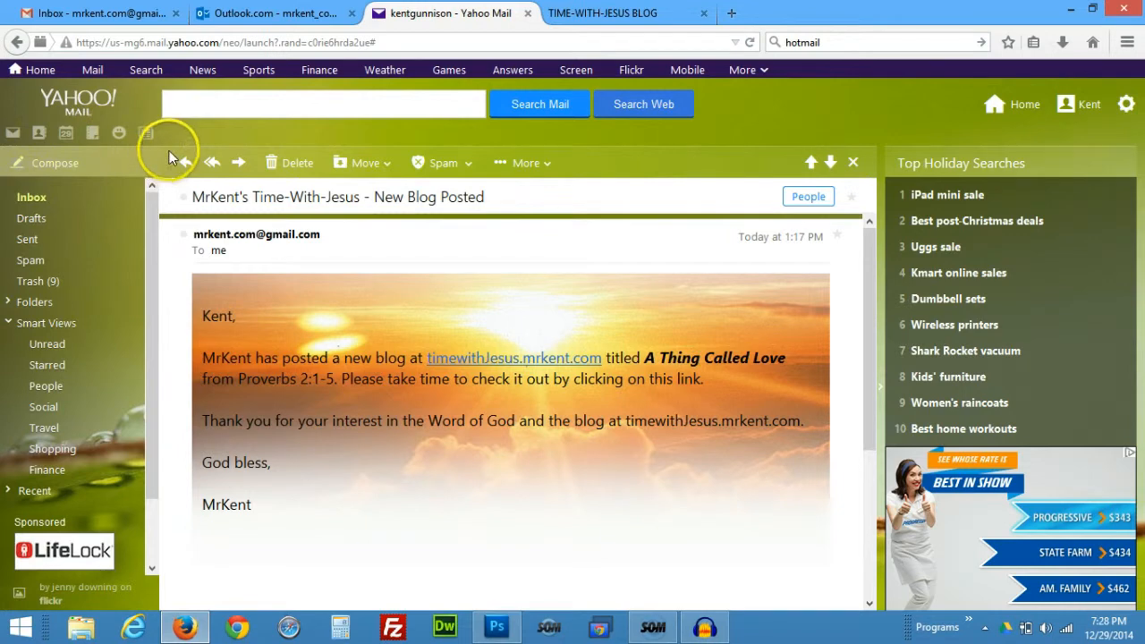
In Gmail's search options, enter a sample sender in From and your own address in To.
left_click(84, 21)
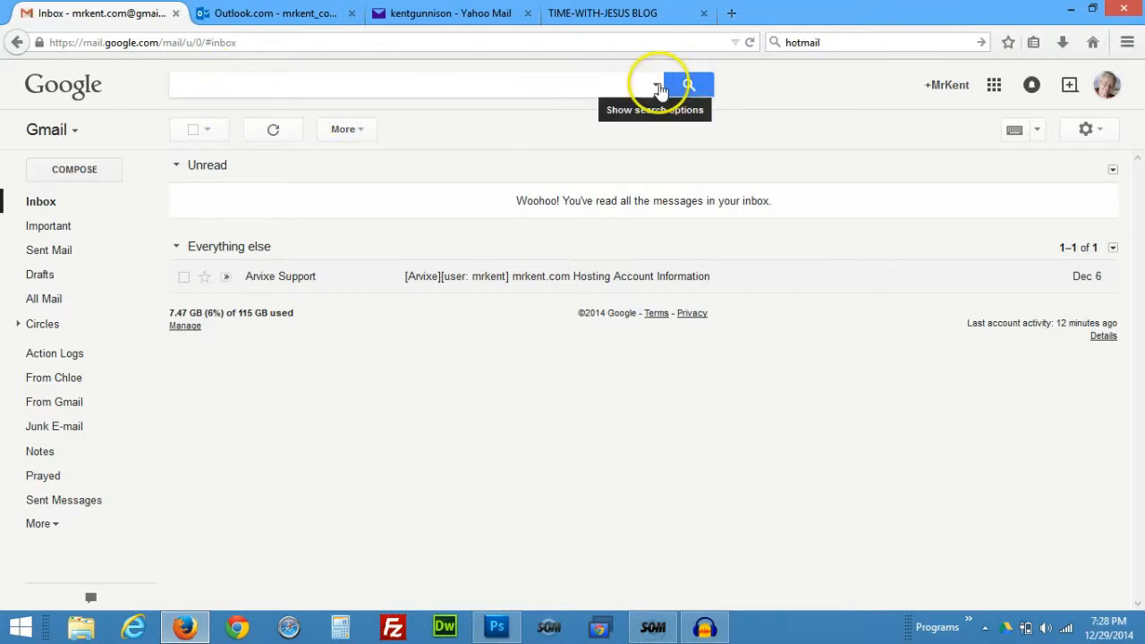
left_click(659, 87)
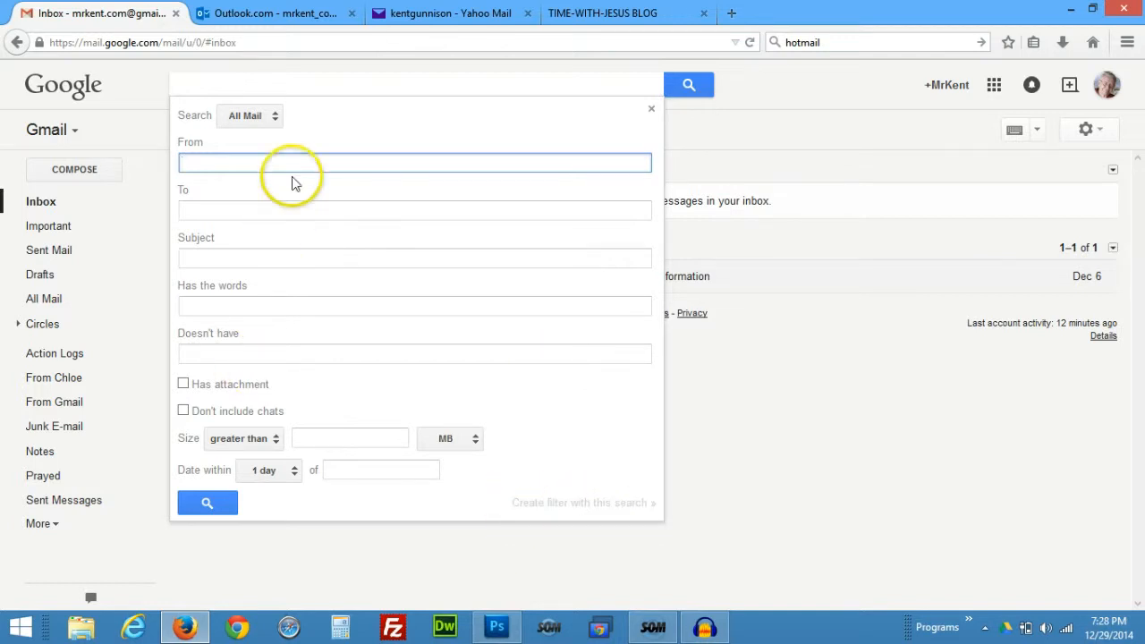
left_click(379, 158)
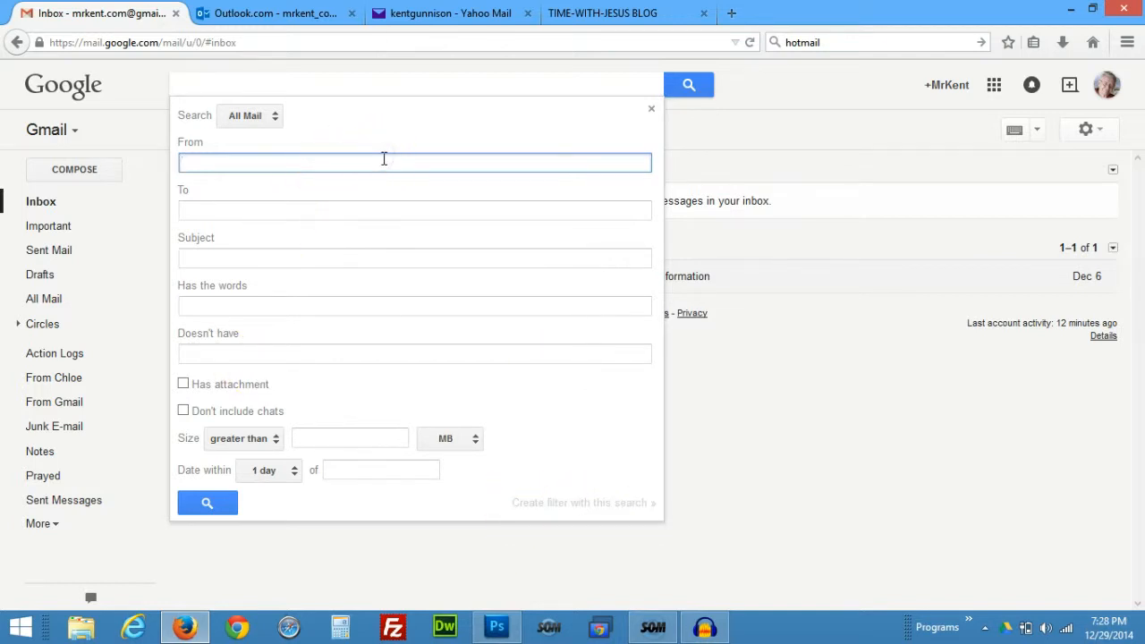
type("syz@xyz.com")
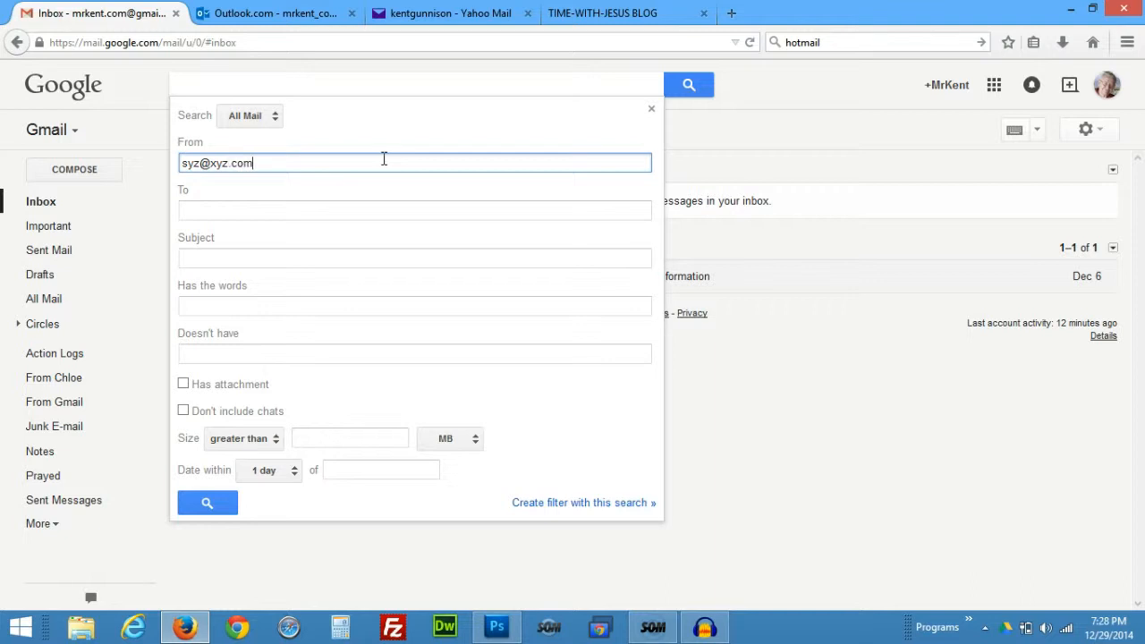
left_click(357, 208)
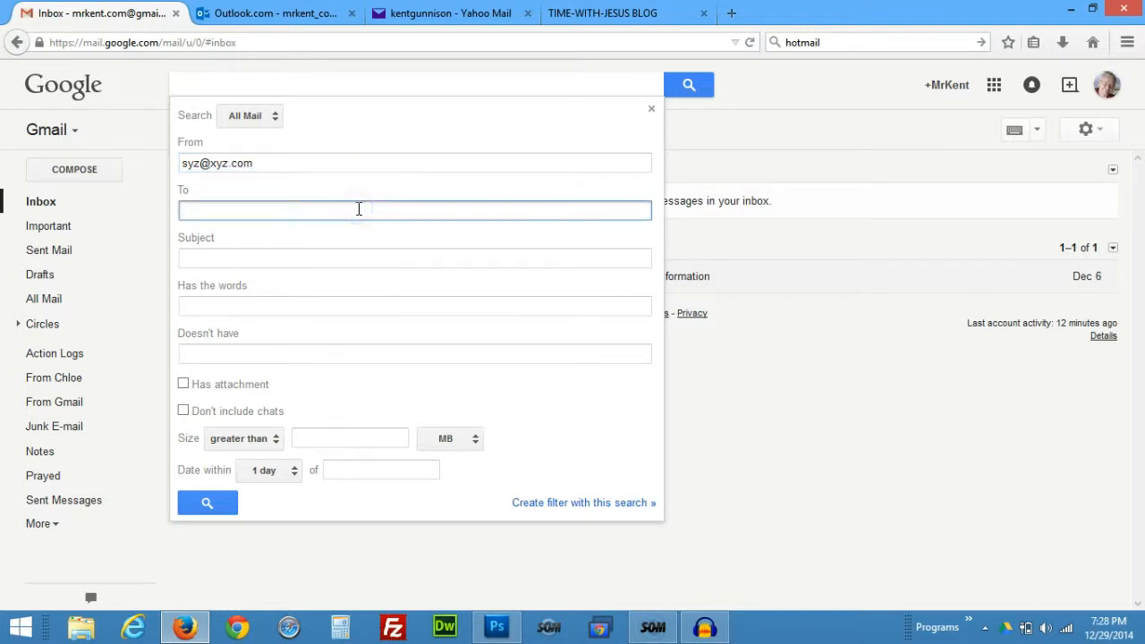
type("mrke")
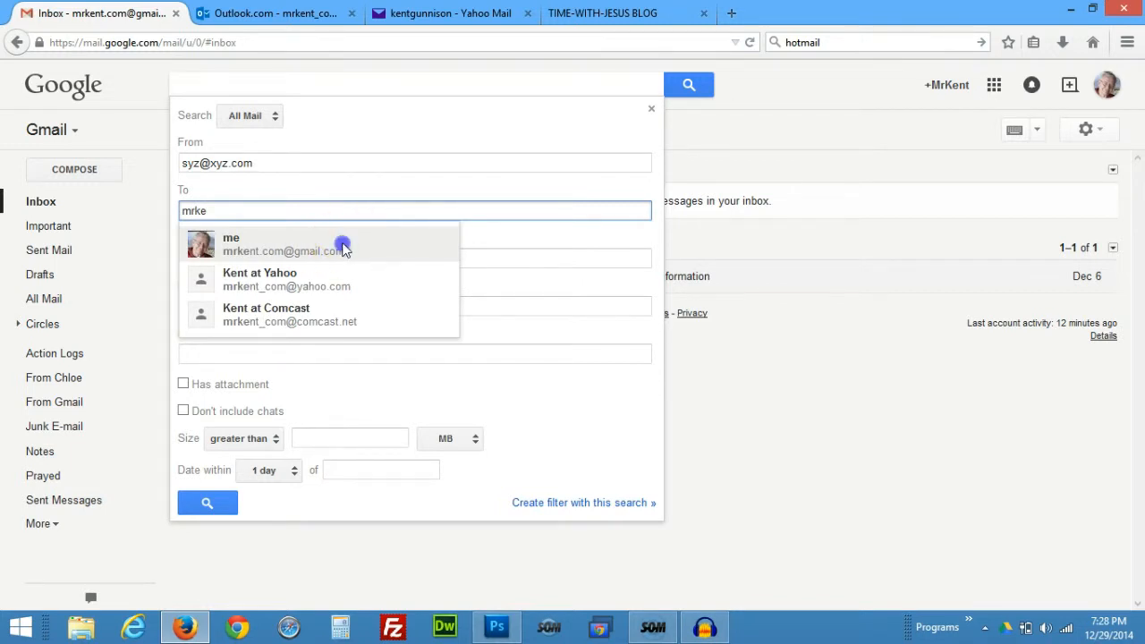
left_click(344, 246)
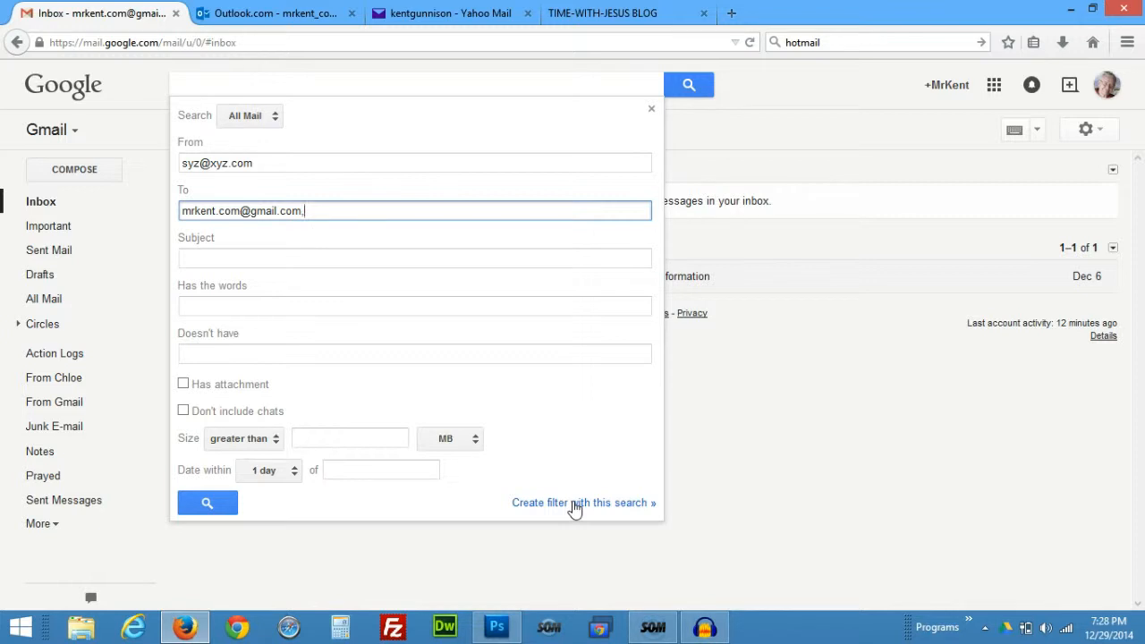
Turn the search into a filter, toggle Never send it to Spam, browse Categorize, then close without creating.
left_click(574, 503)
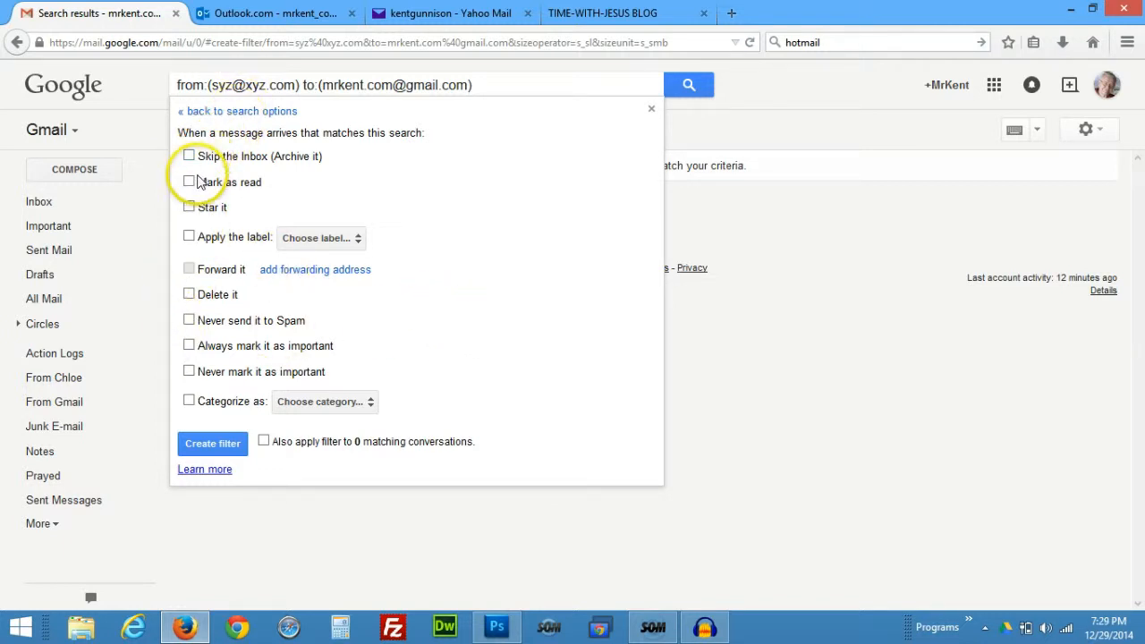
left_click(188, 296)
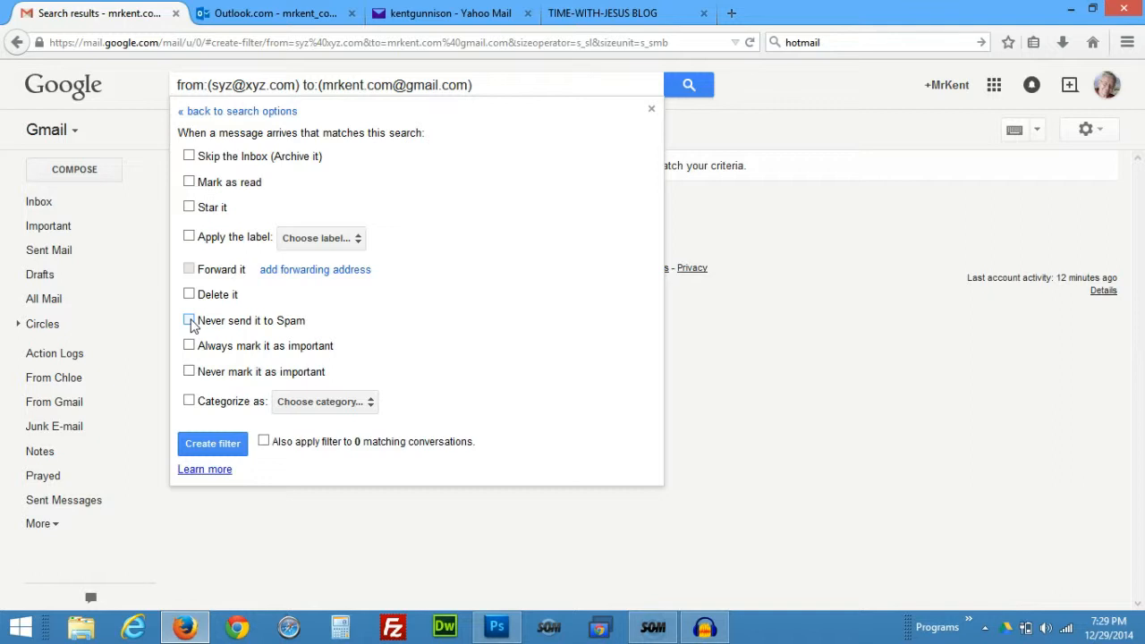
left_click(189, 321)
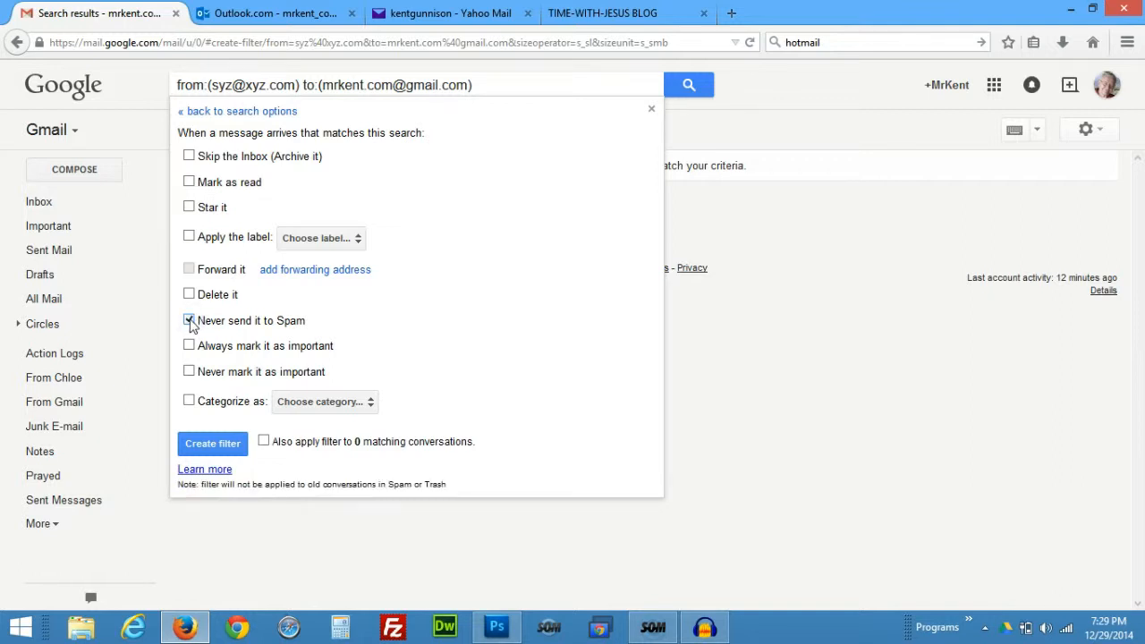
left_click(189, 320)
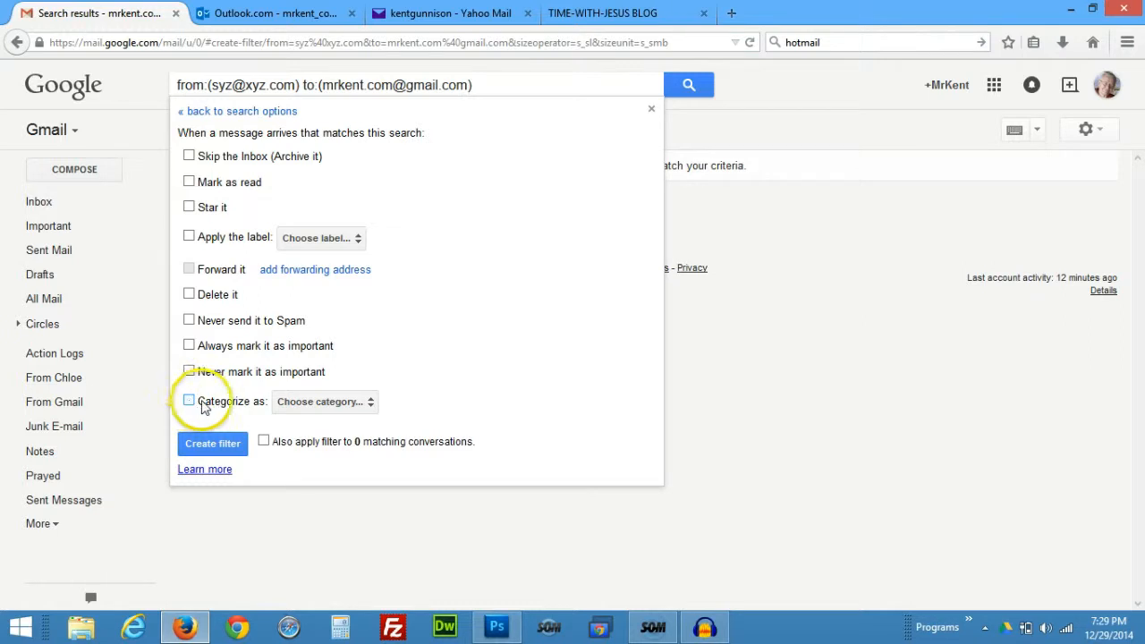
left_click(370, 404)
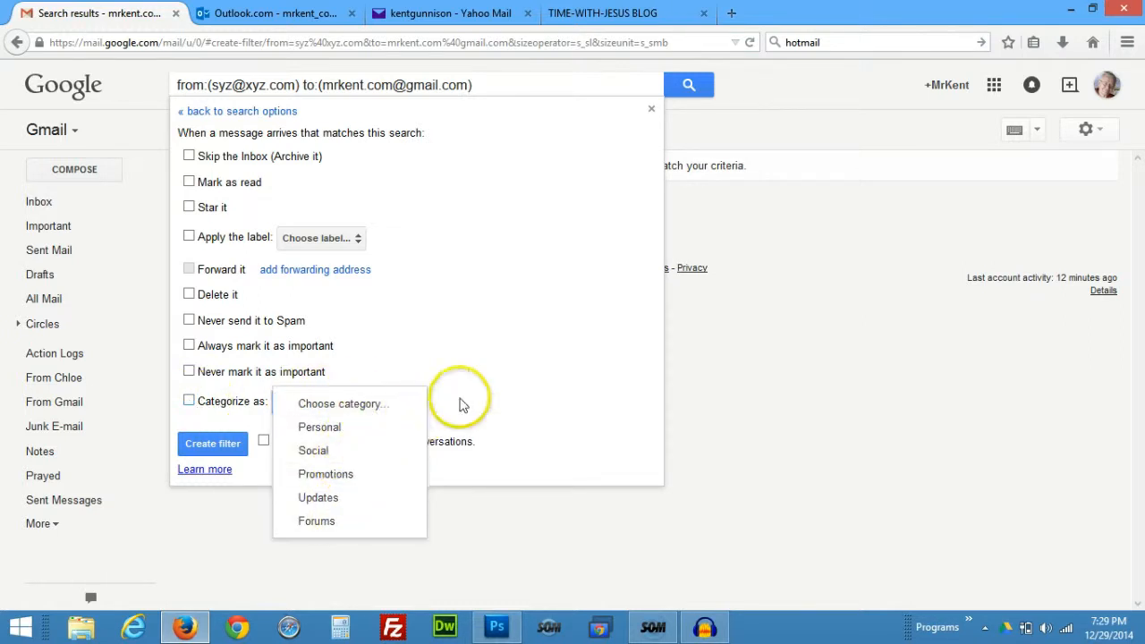
left_click(461, 400)
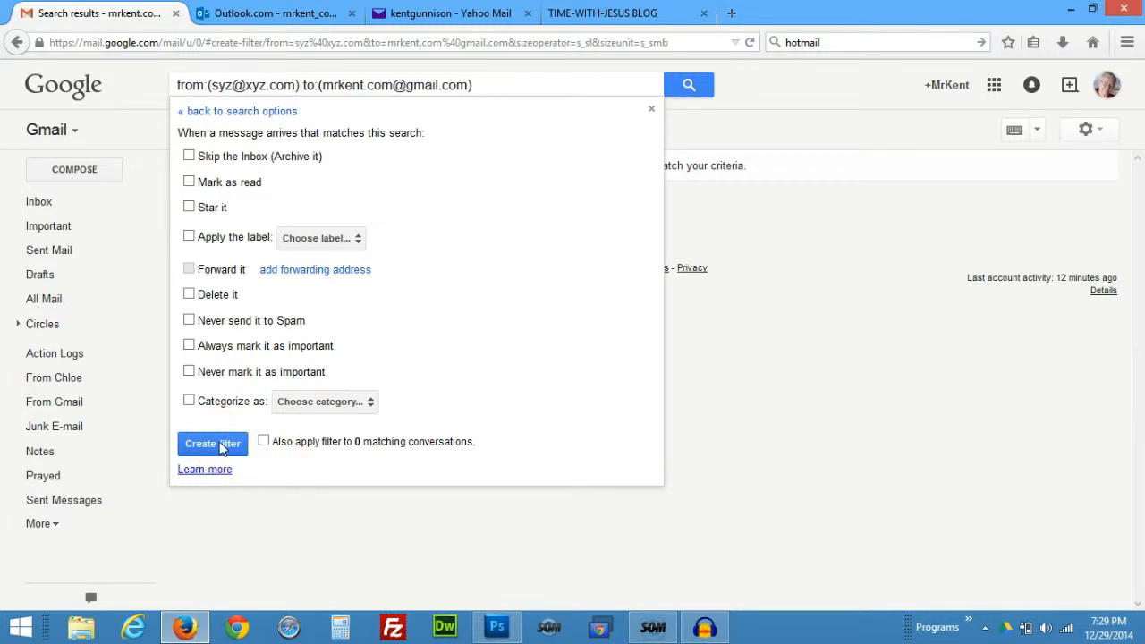
left_click(651, 114)
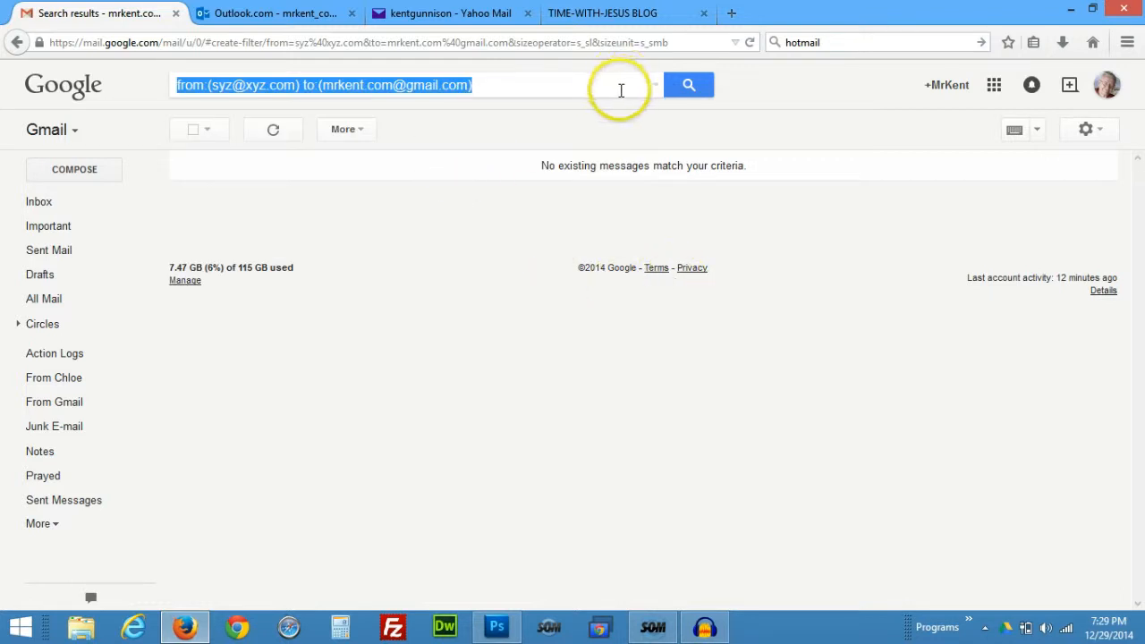
Delete the previous query from the Gmail search box and close the search options panel.
left_click(621, 90)
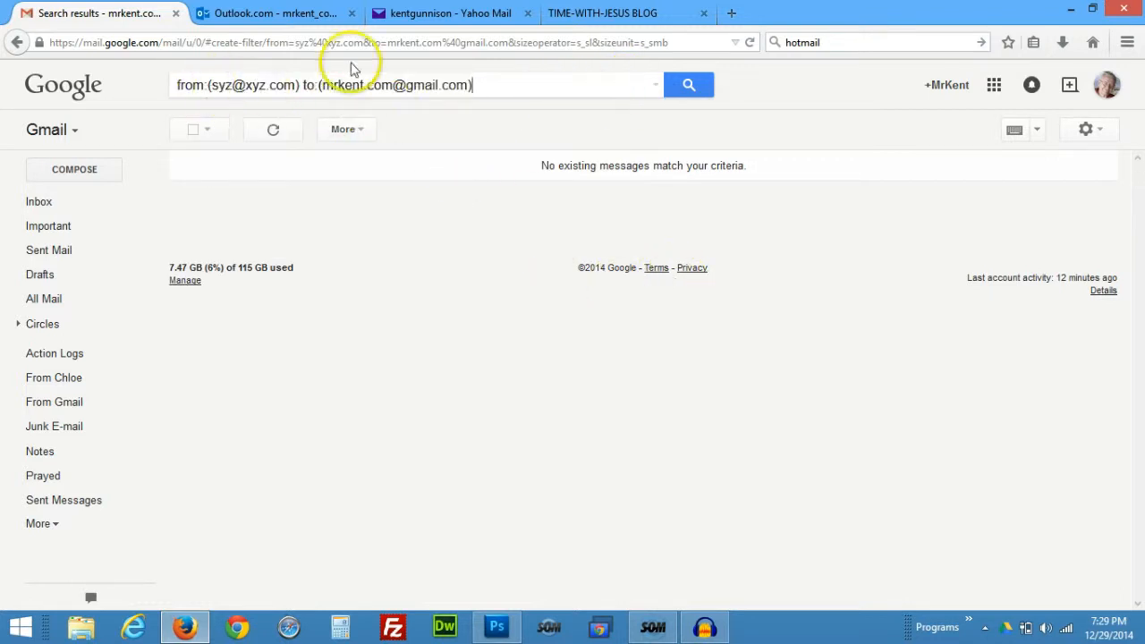
left_click(657, 86)
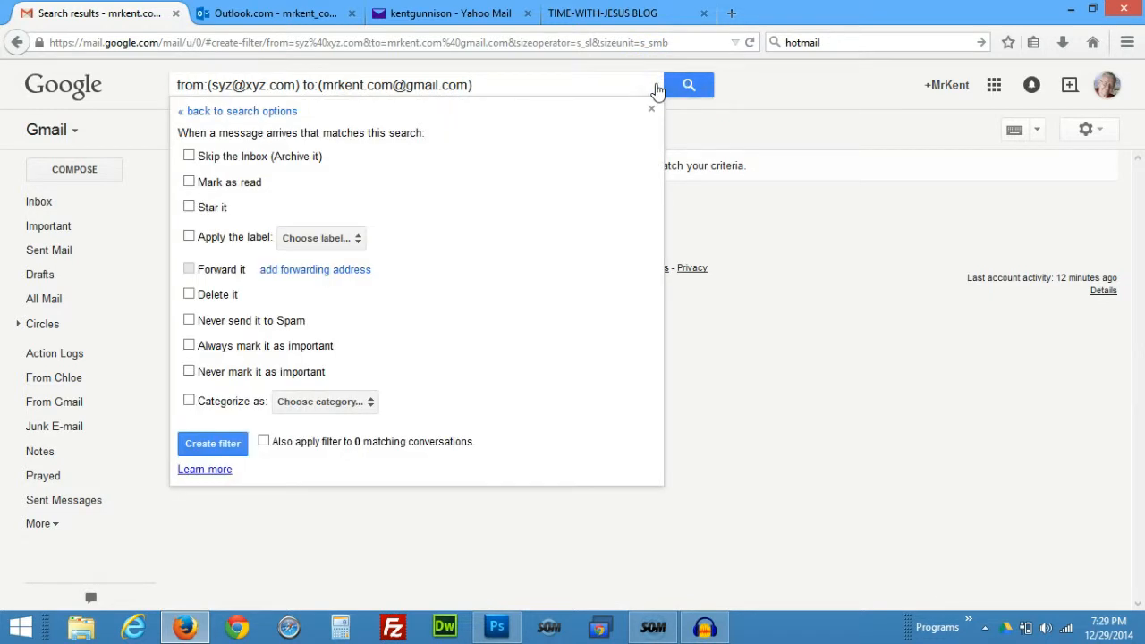
left_click_drag(486, 84, 208, 86)
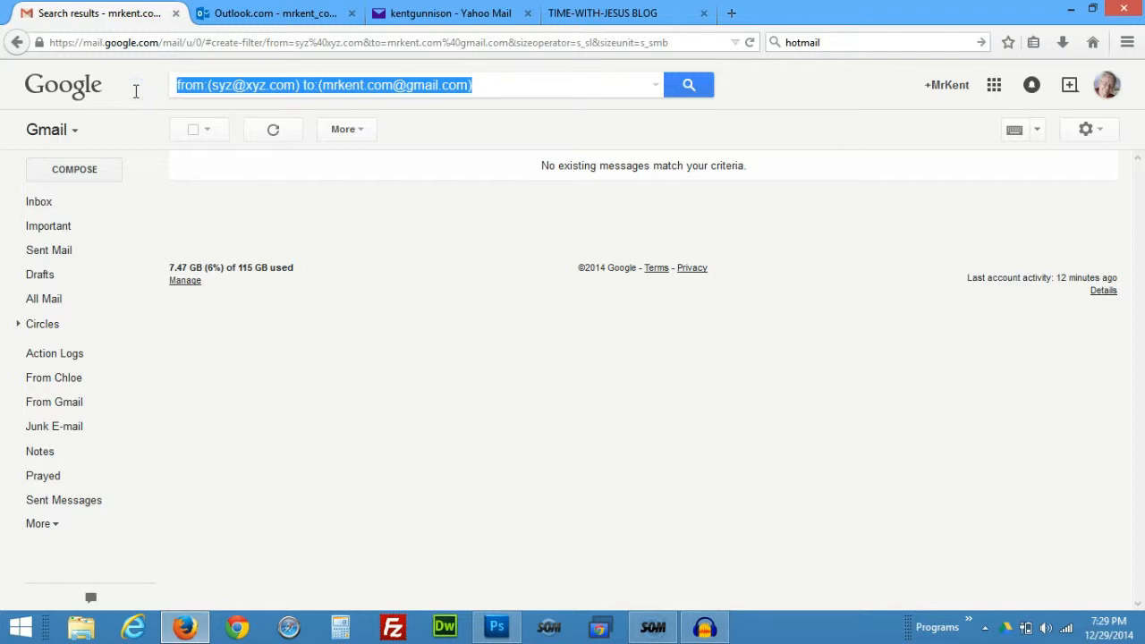
key("BackSpace")
left_click(659, 87)
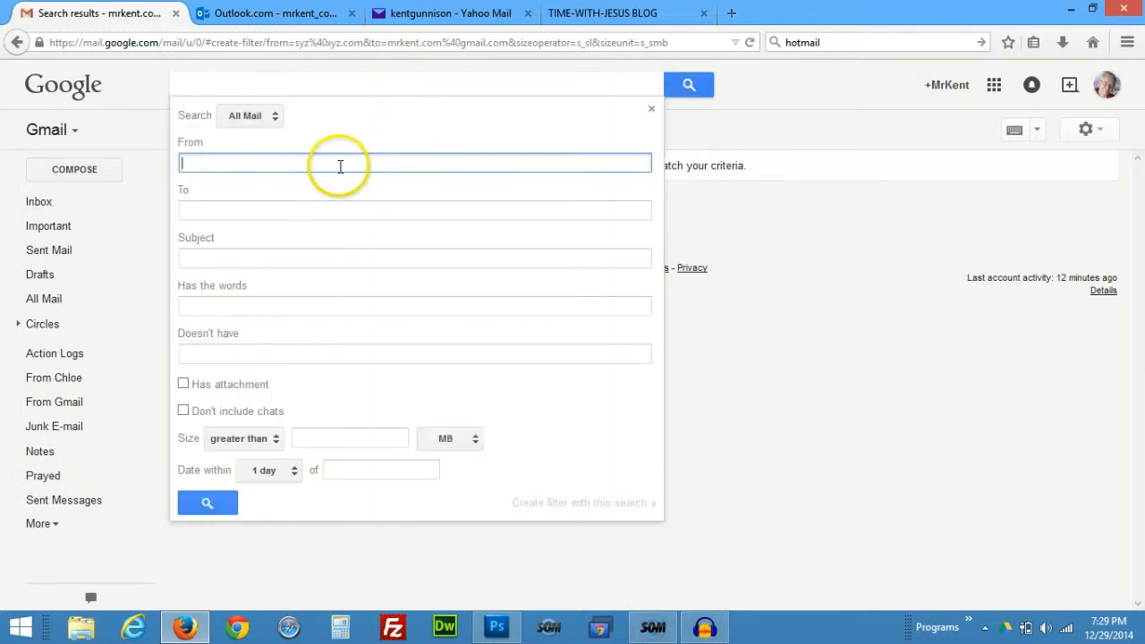
left_click(192, 207)
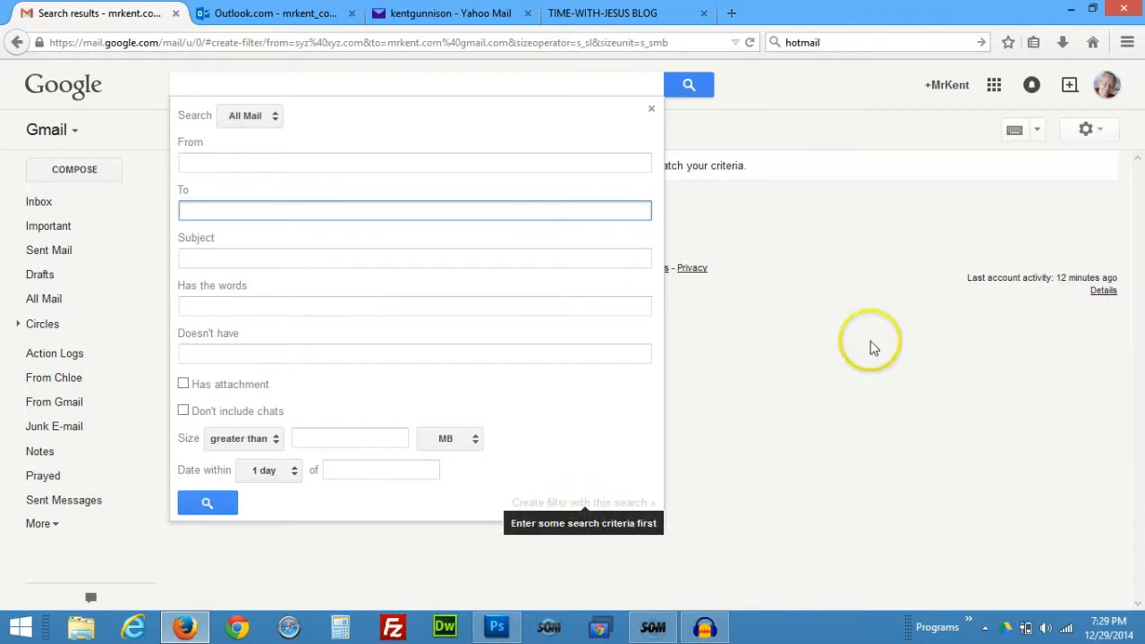
left_click(652, 108)
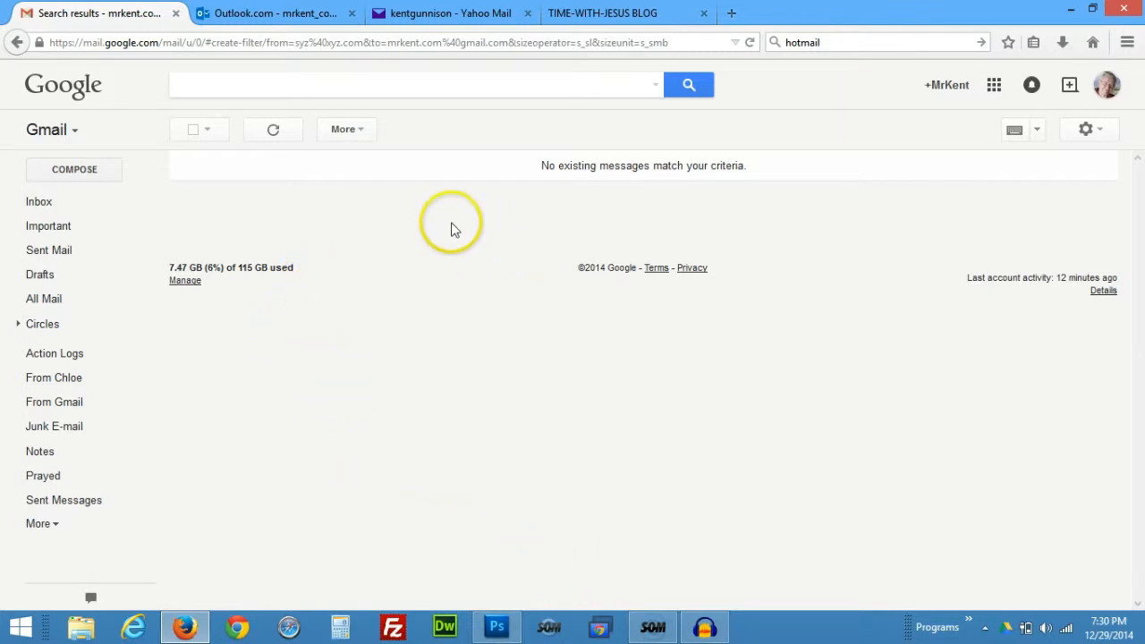
Switch to the Outlook.com inbox and open its settings gear menu.
left_click(478, 14)
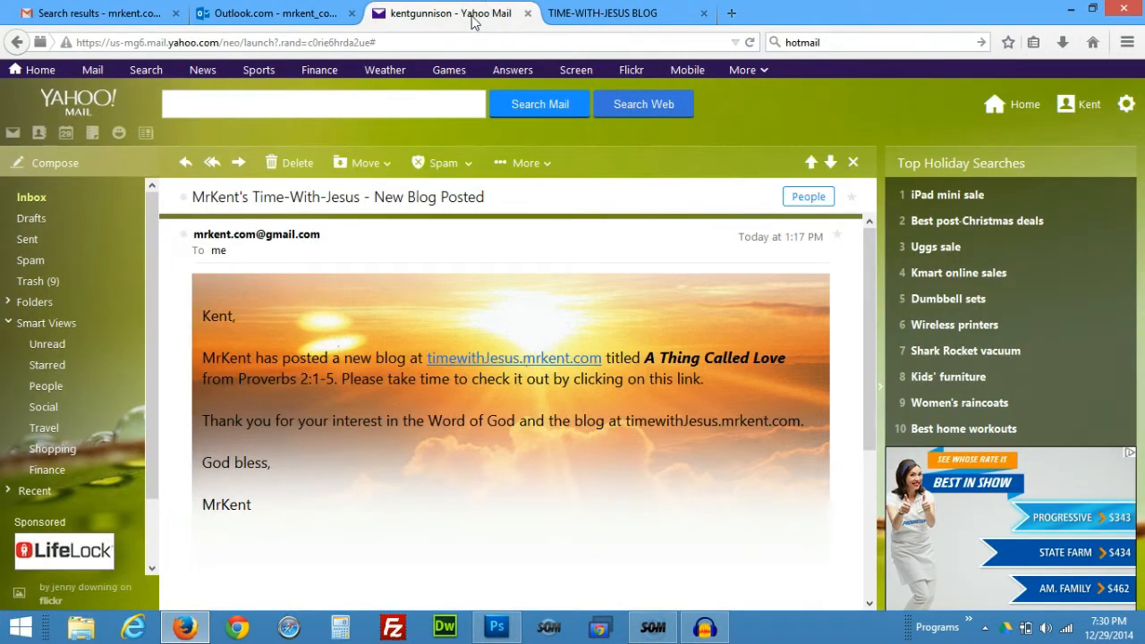
left_click(294, 14)
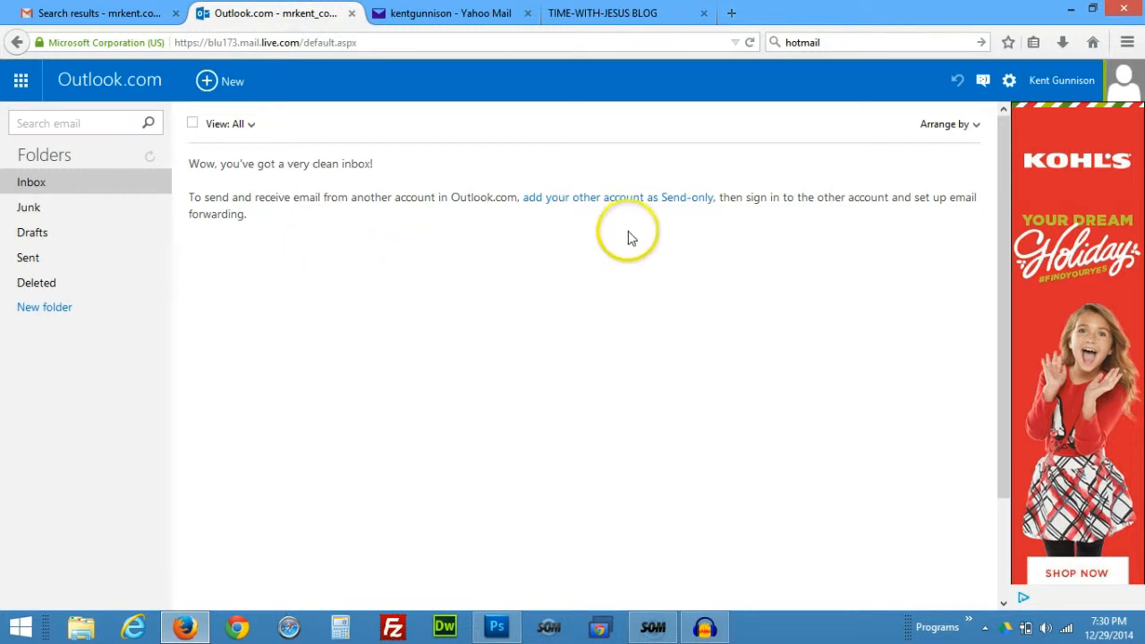
left_click(1010, 81)
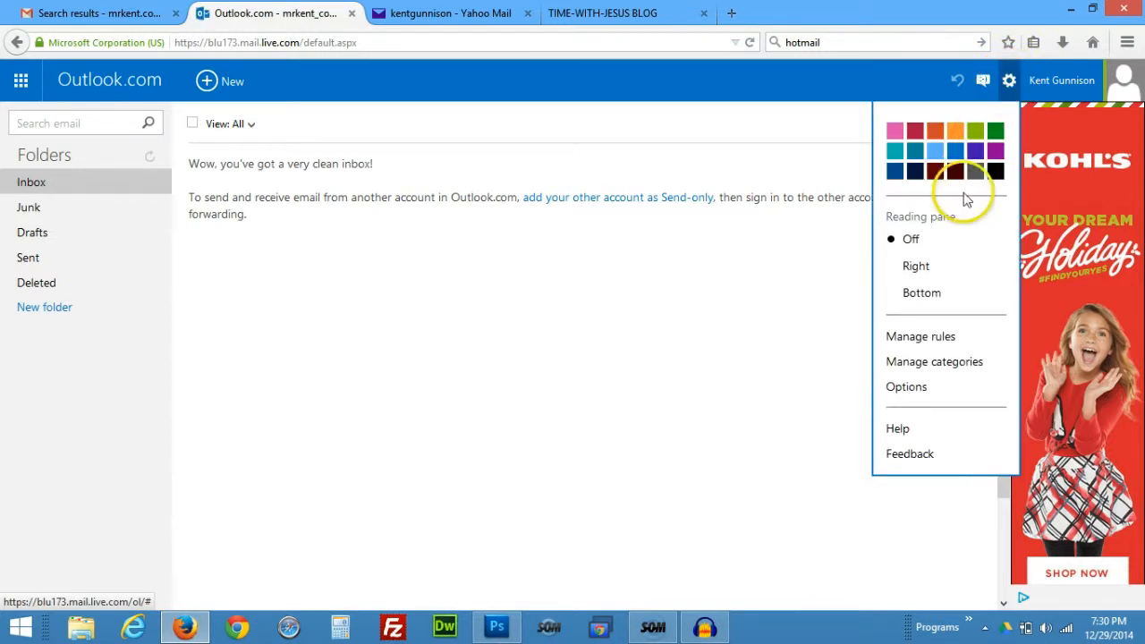
Open Manage rules, try a new rule with the Move to Inbox action, then dismiss it uncreated.
left_click(919, 342)
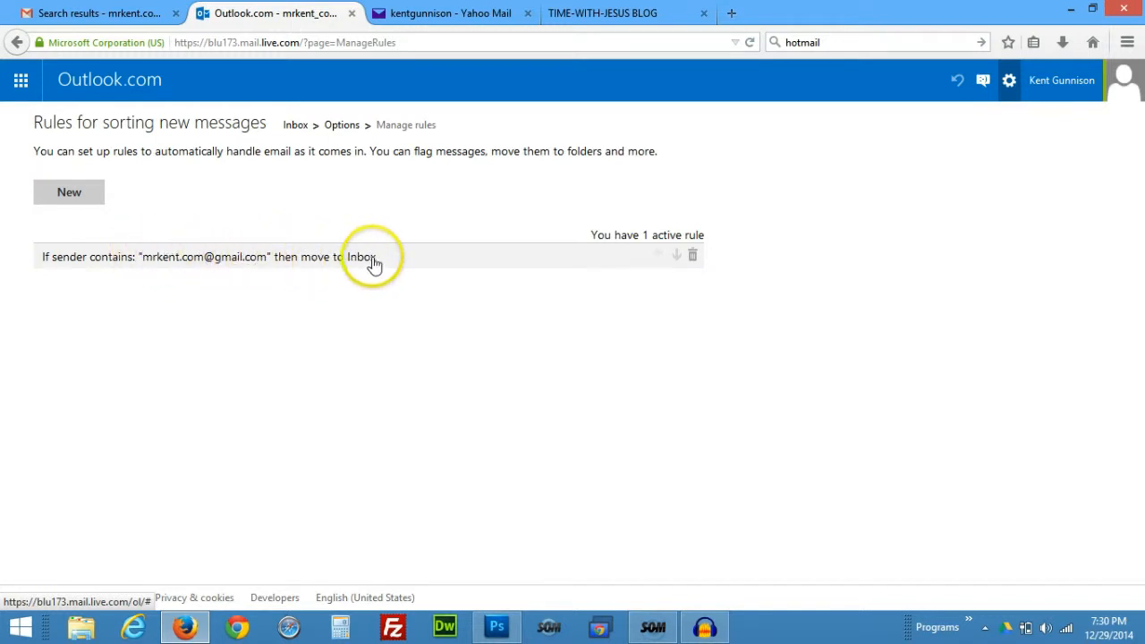
left_click(63, 192)
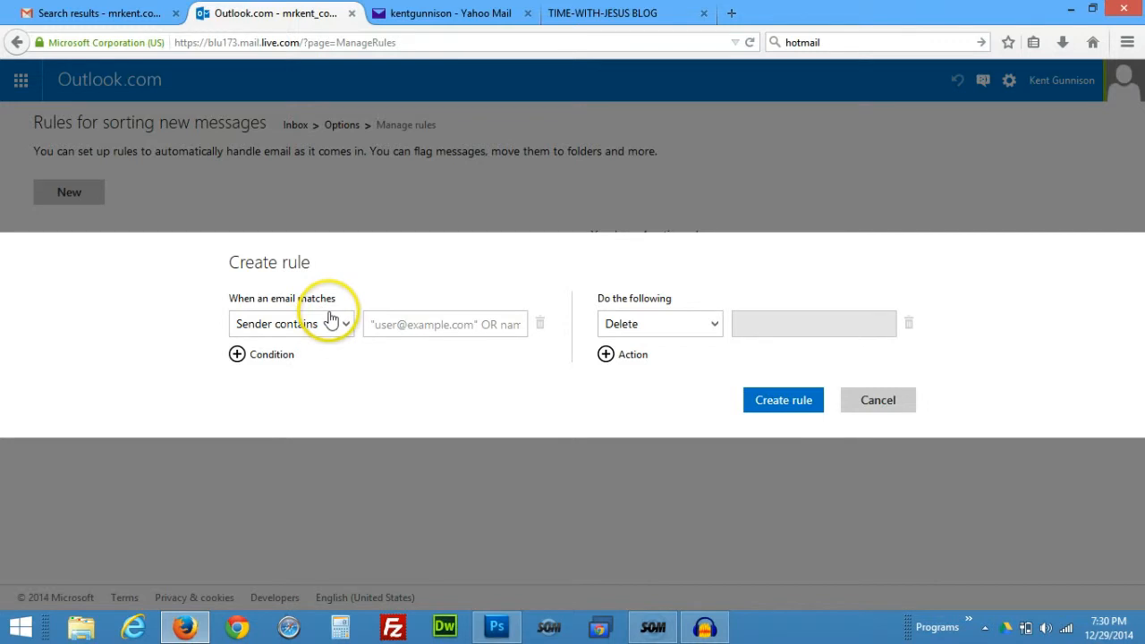
left_click(495, 322)
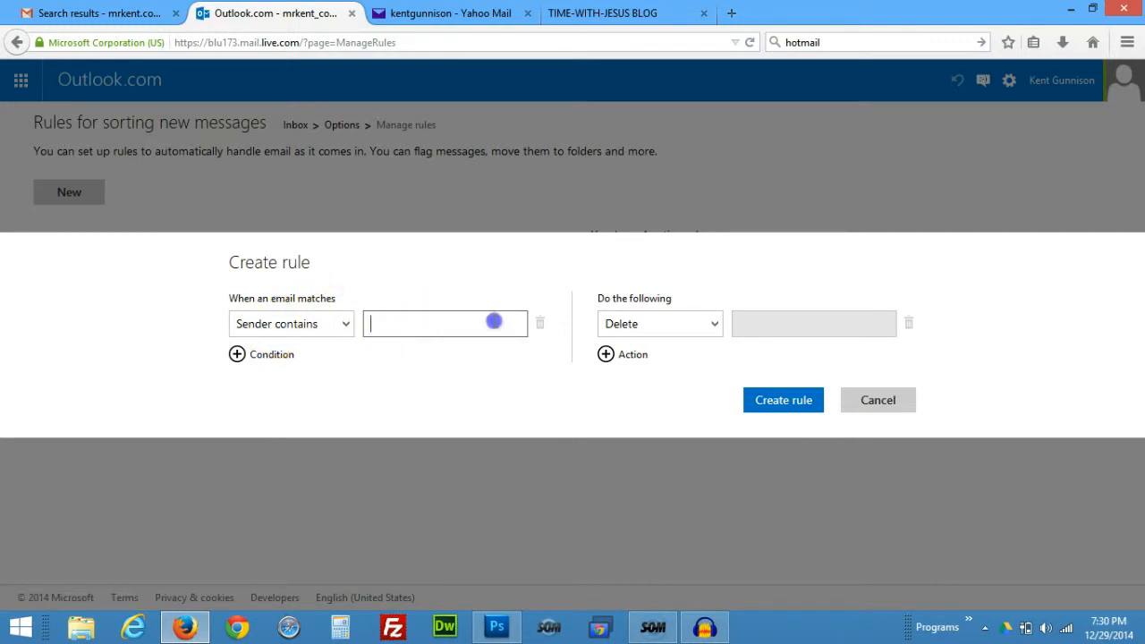
left_click(719, 326)
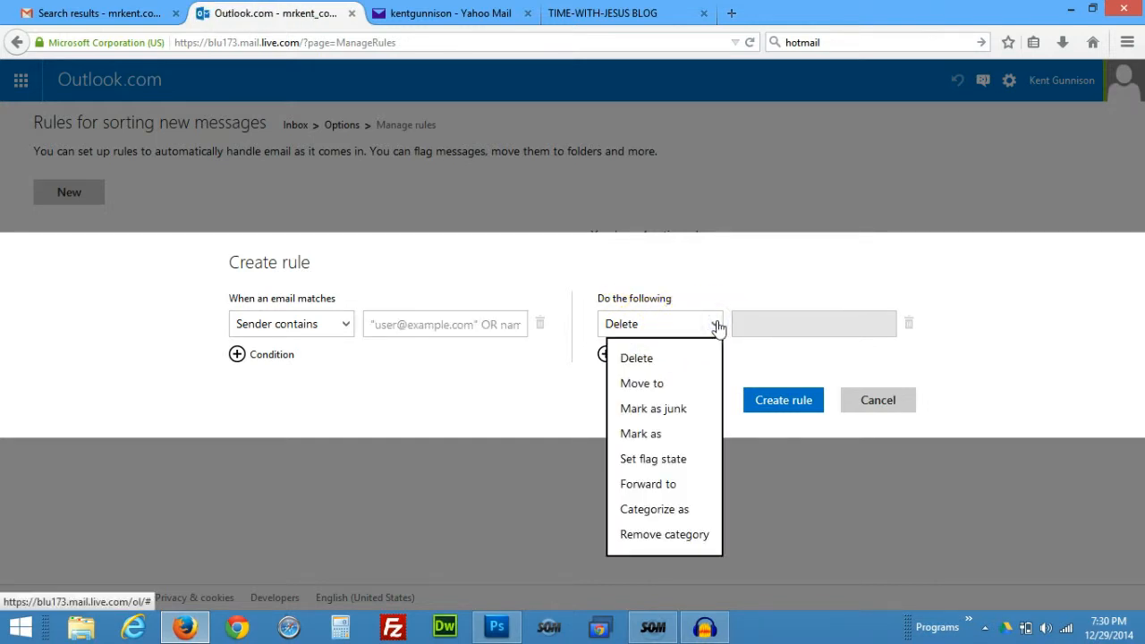
left_click(681, 409)
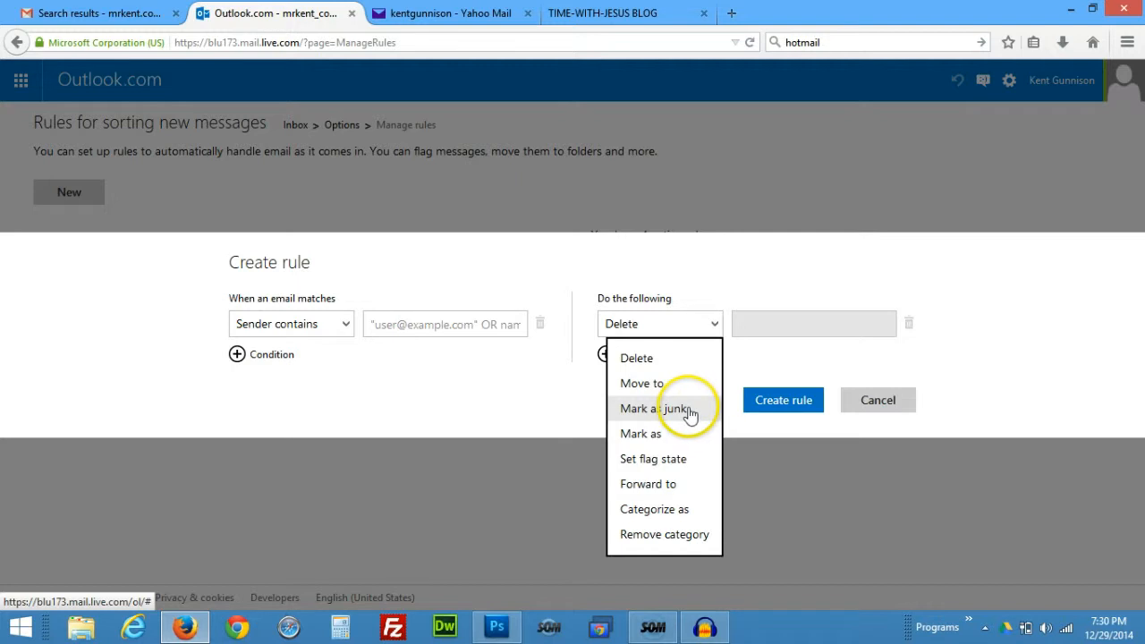
left_click(680, 383)
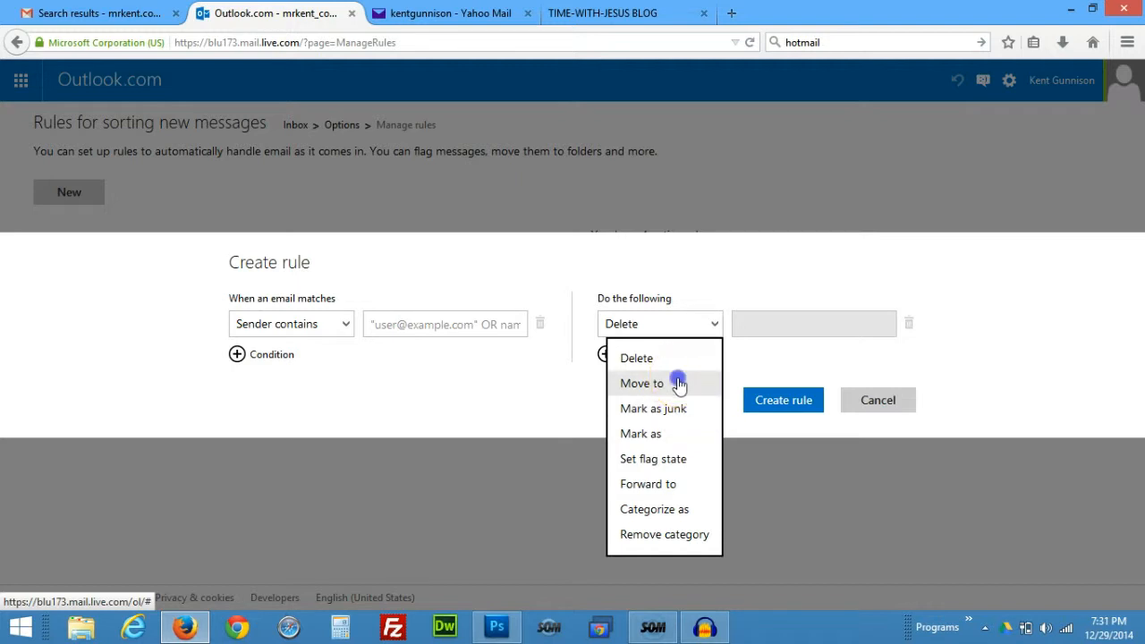
left_click(891, 324)
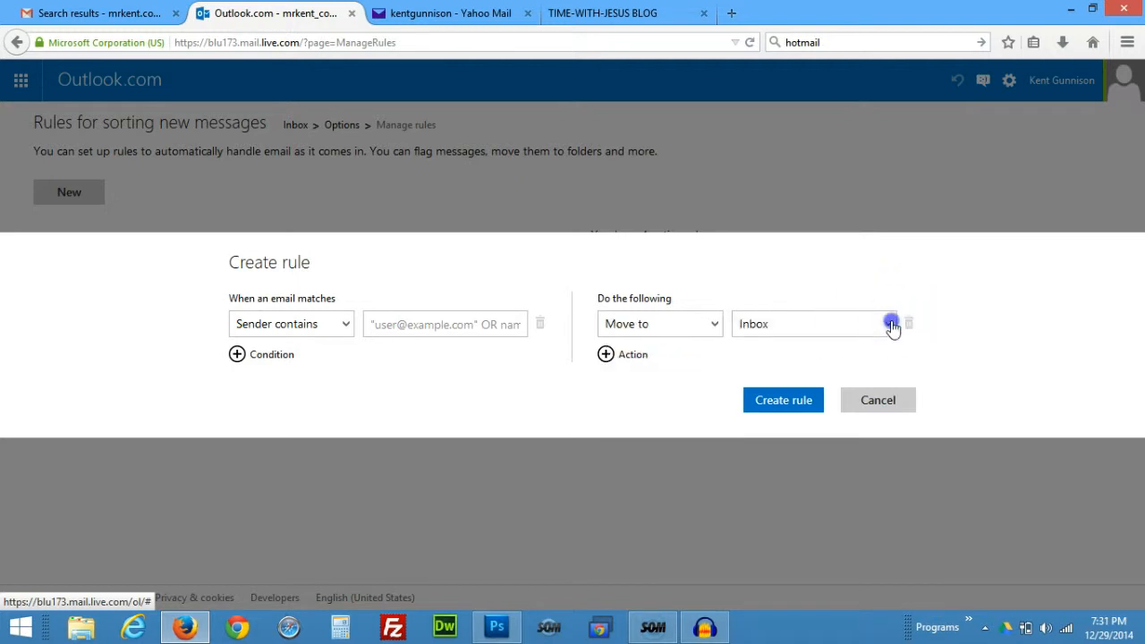
left_click(892, 325)
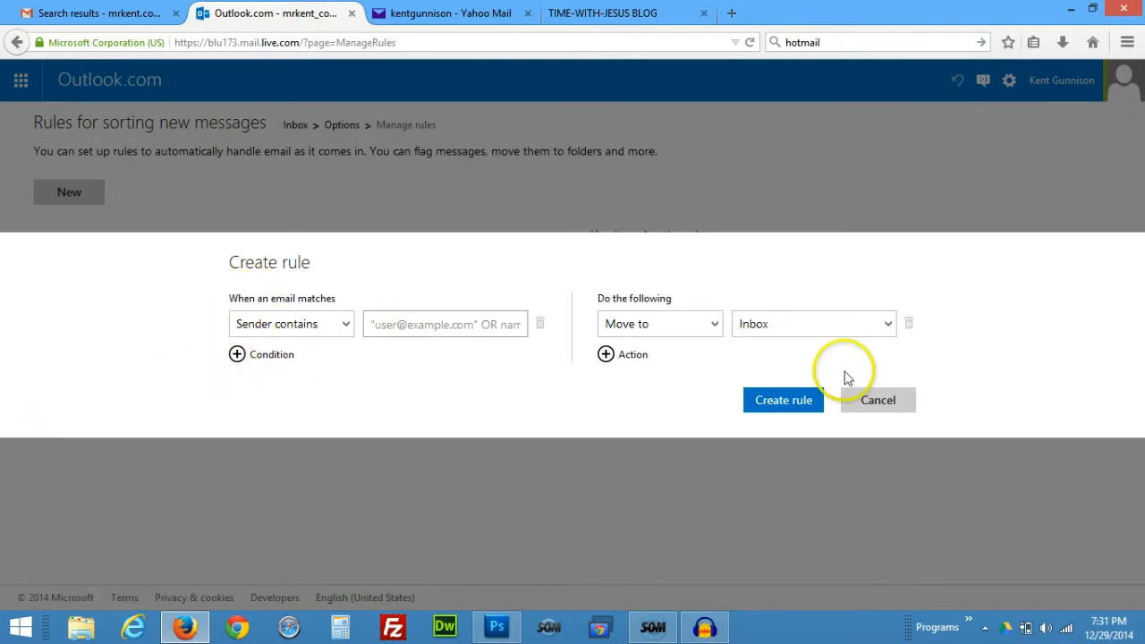
left_click(905, 403)
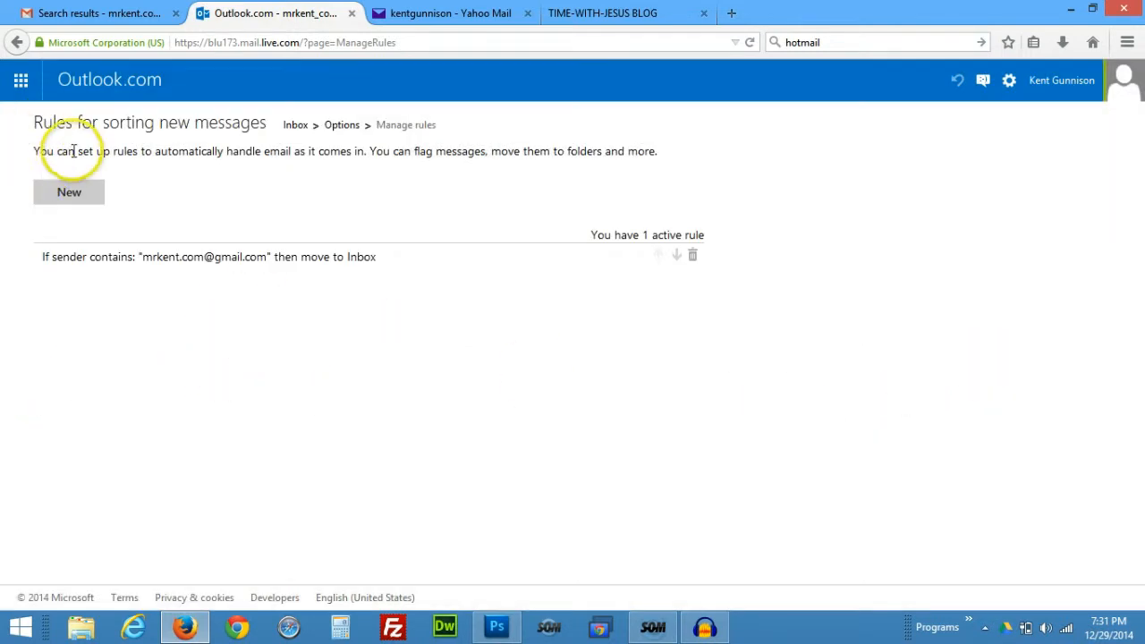
left_click(17, 42)
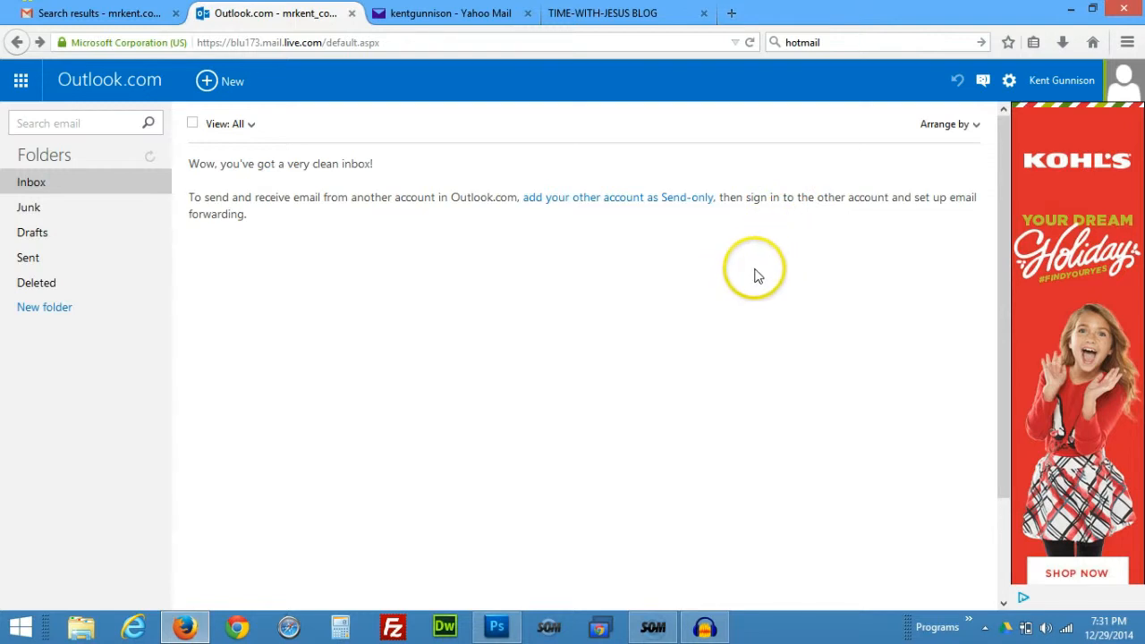
left_click(1008, 81)
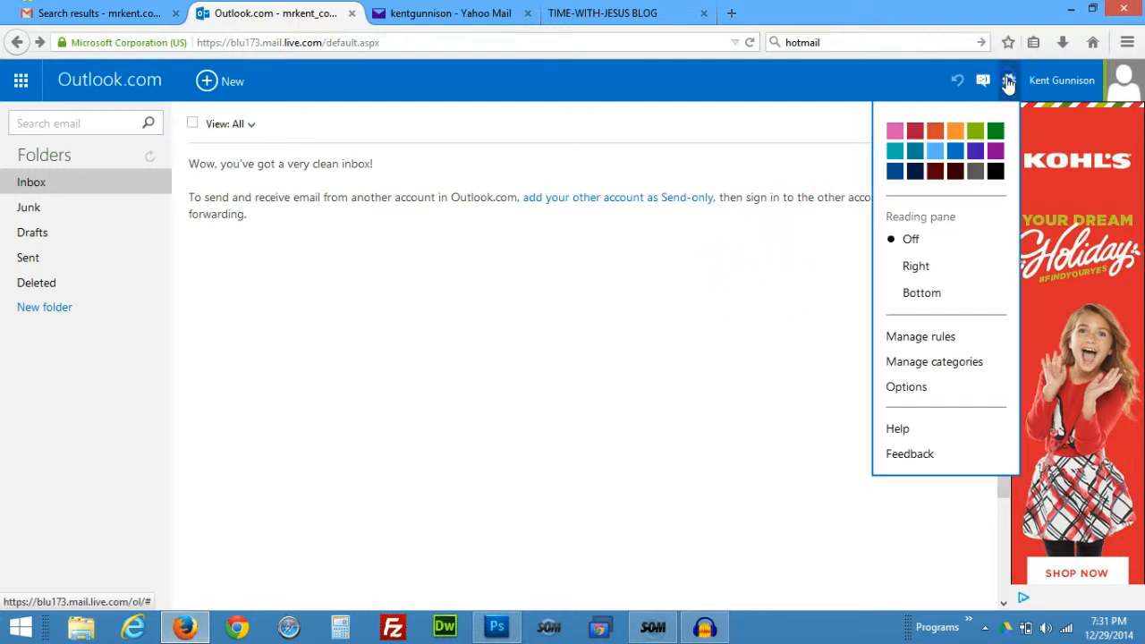
left_click(951, 335)
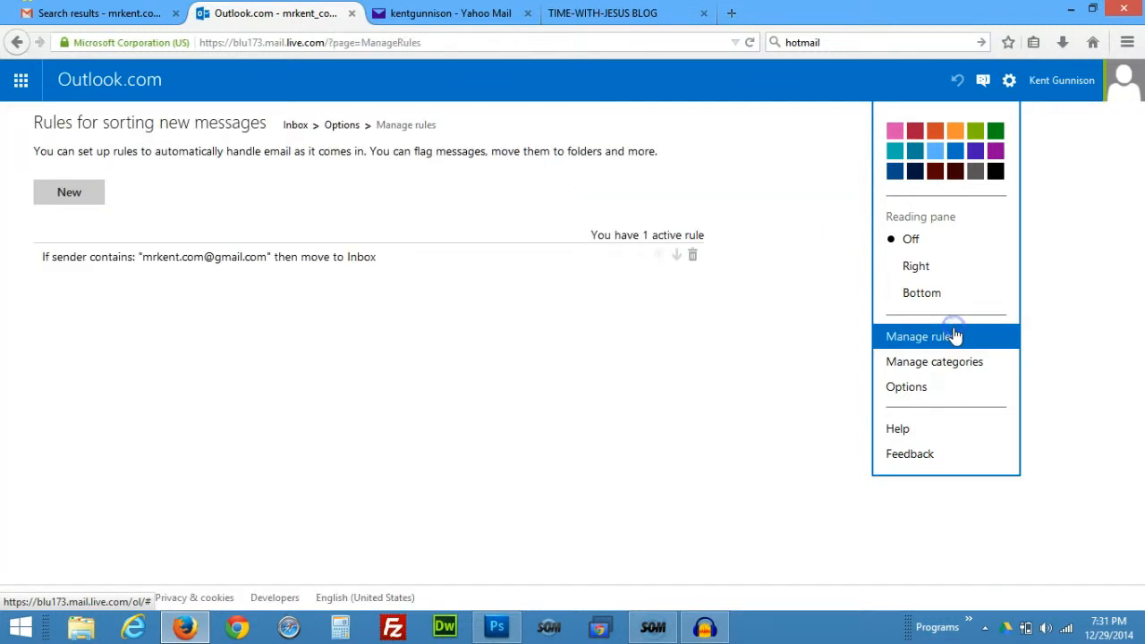
left_click(59, 195)
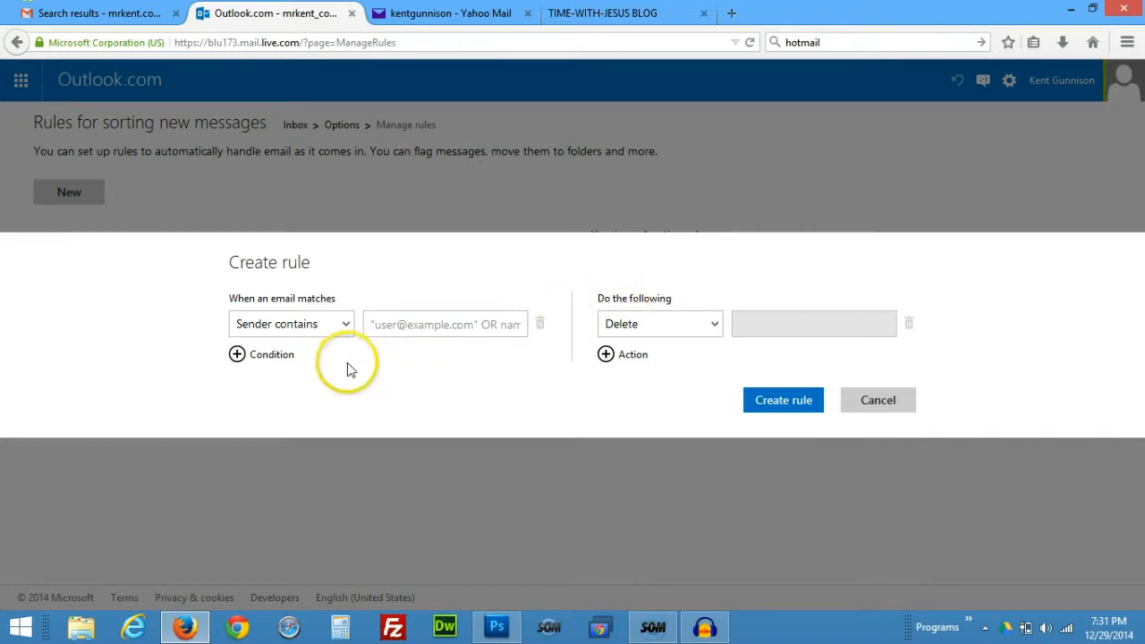
left_click(455, 324)
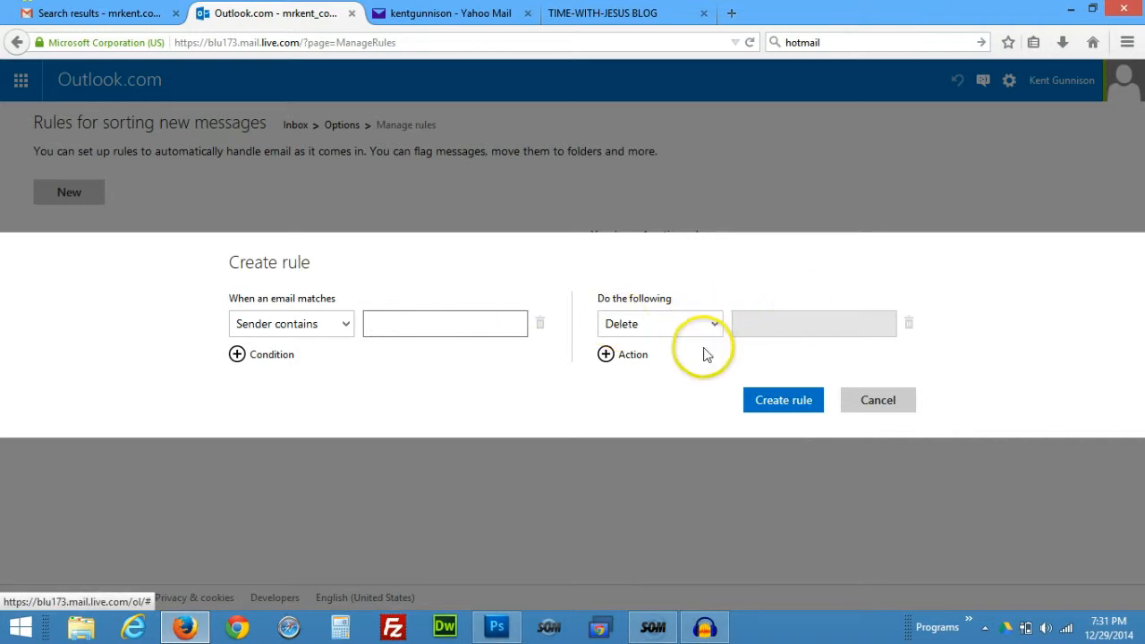
left_click(872, 400)
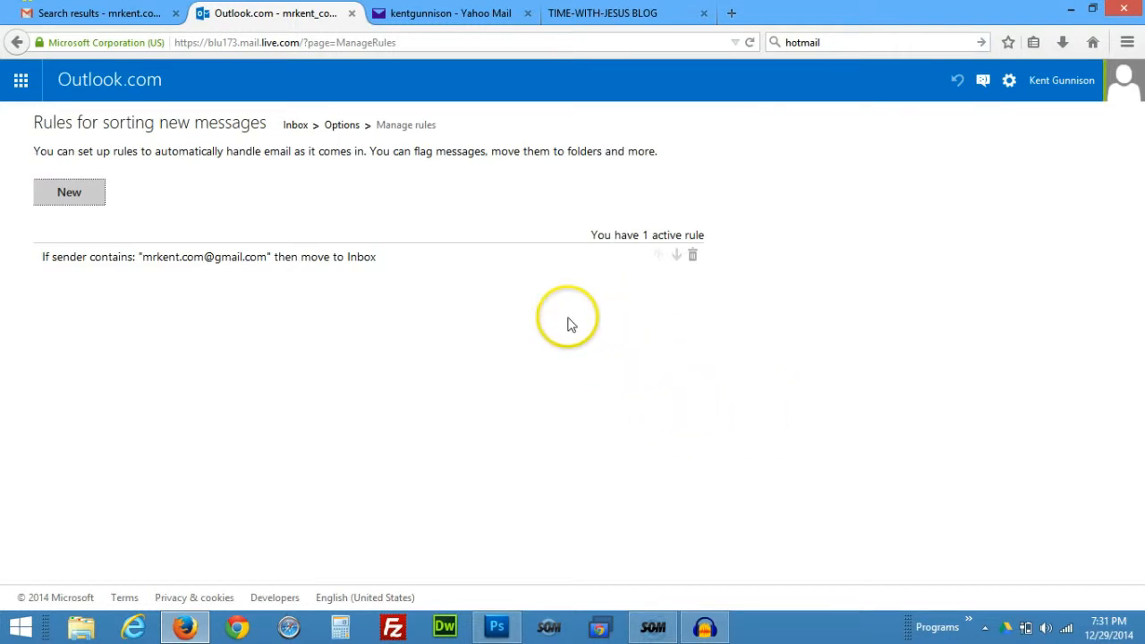
Return to the Time-With-Jesus blog tab showing the latest post, 'A Thing Called Love'.
left_click(593, 20)
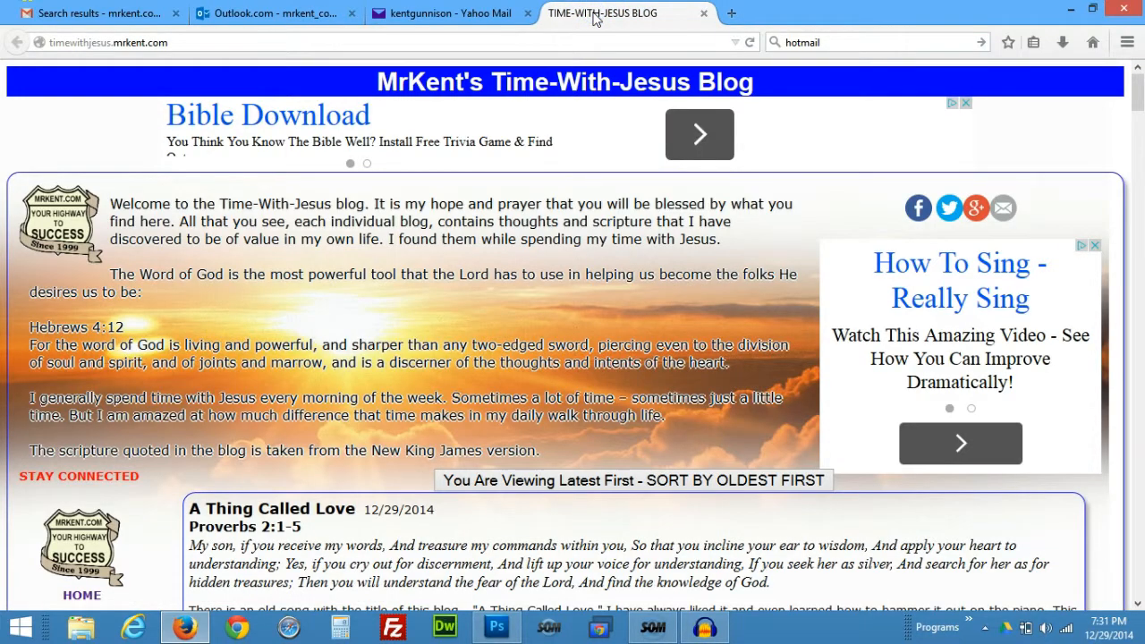